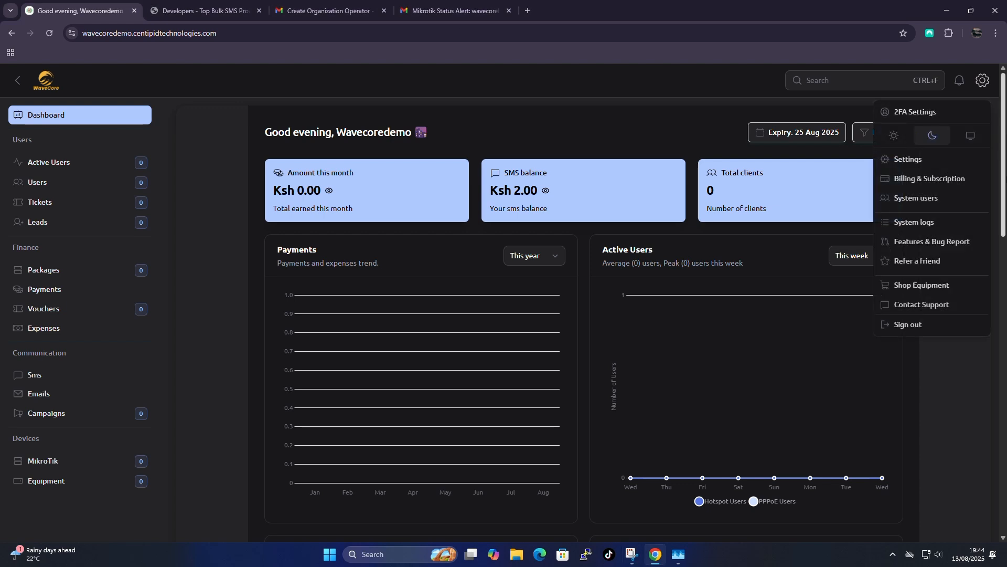
- Open the system settings and switch the interface to the light theme
left_click(911, 160)
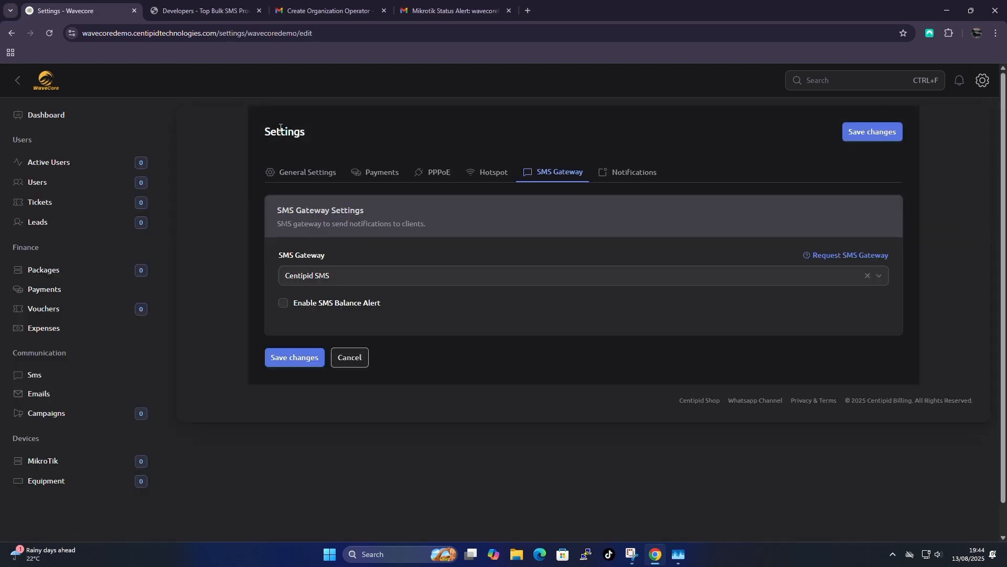
left_click(982, 81)
left_click(894, 135)
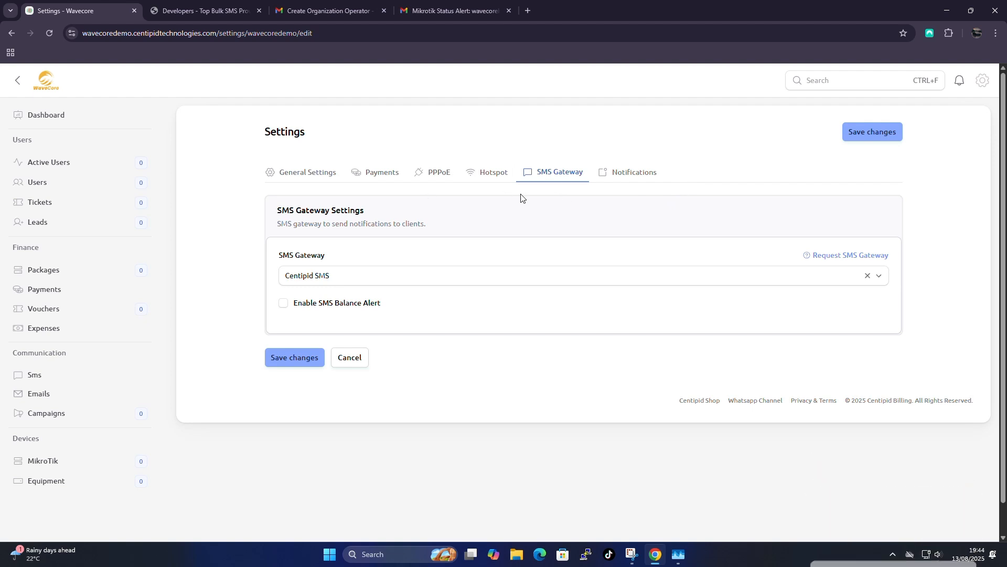
- Examine the general settings, including the system logo, company name, color, font, support contacts and terms and conditions
left_click(308, 176)
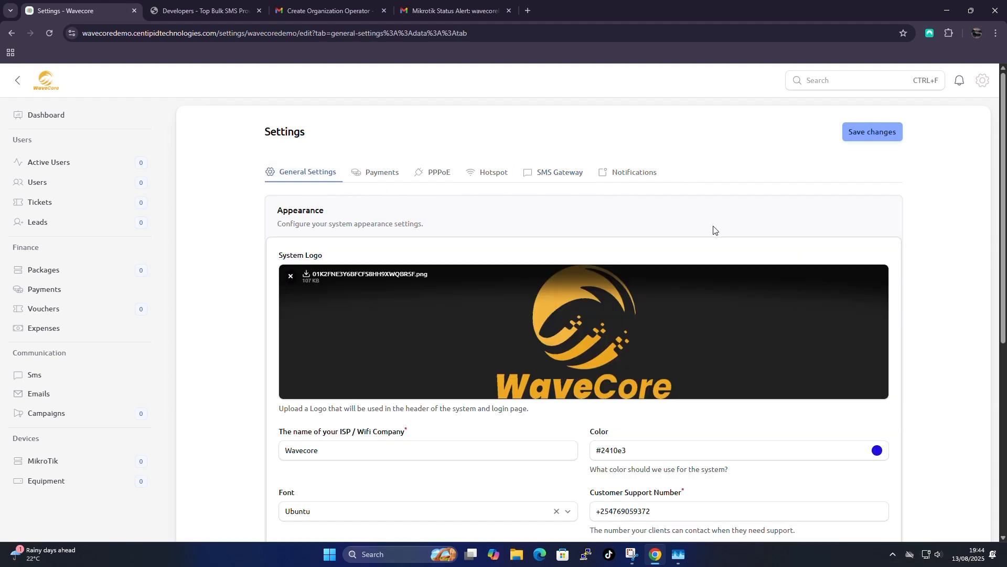
scroll(698, 308, "down", 6)
scroll(698, 307, "up", 6)
scroll(870, 320, "down", 5)
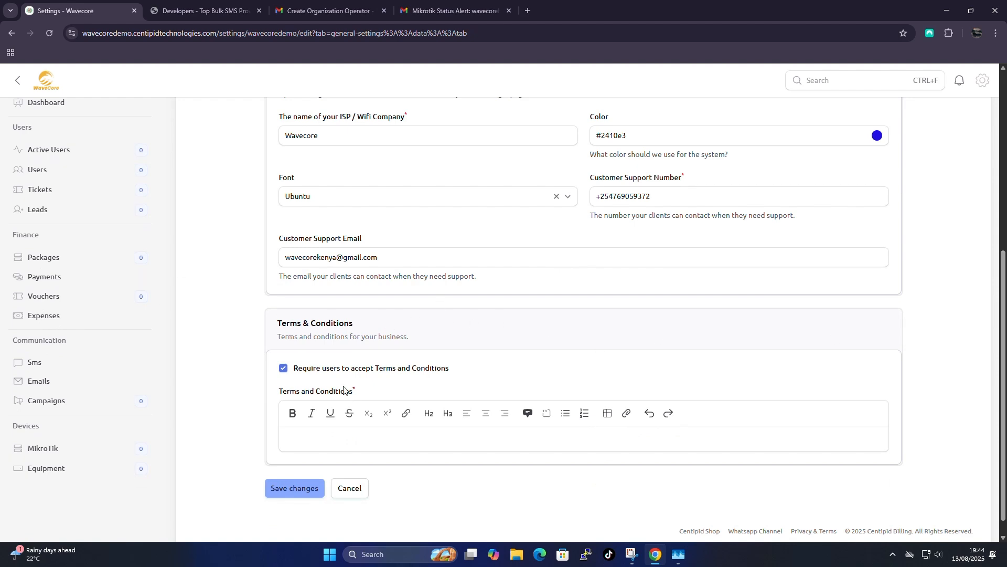
scroll(121, 260, "up", 4)
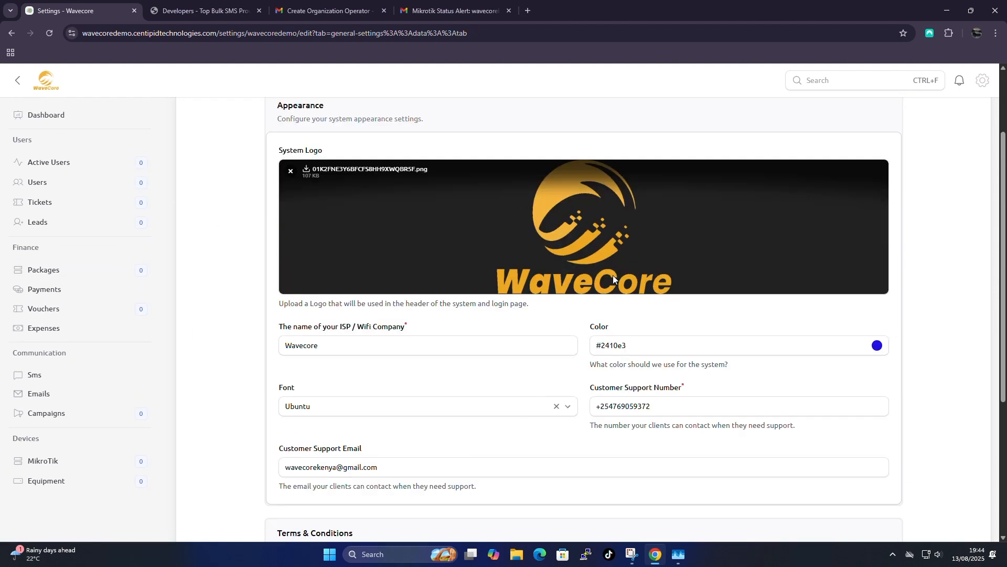
scroll(768, 273, "down", 4)
scroll(751, 281, "up", 4)
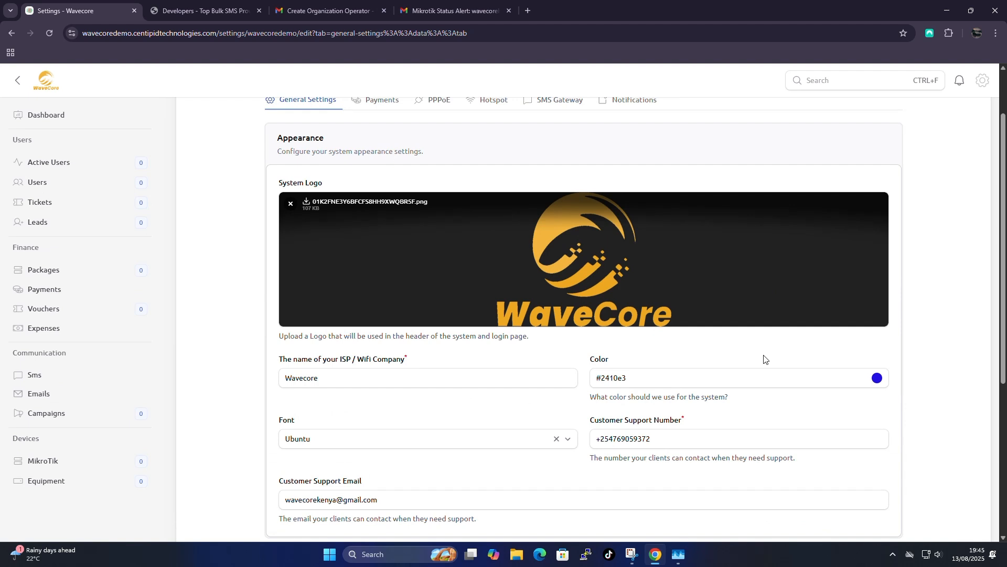
scroll(817, 355, "up", 1)
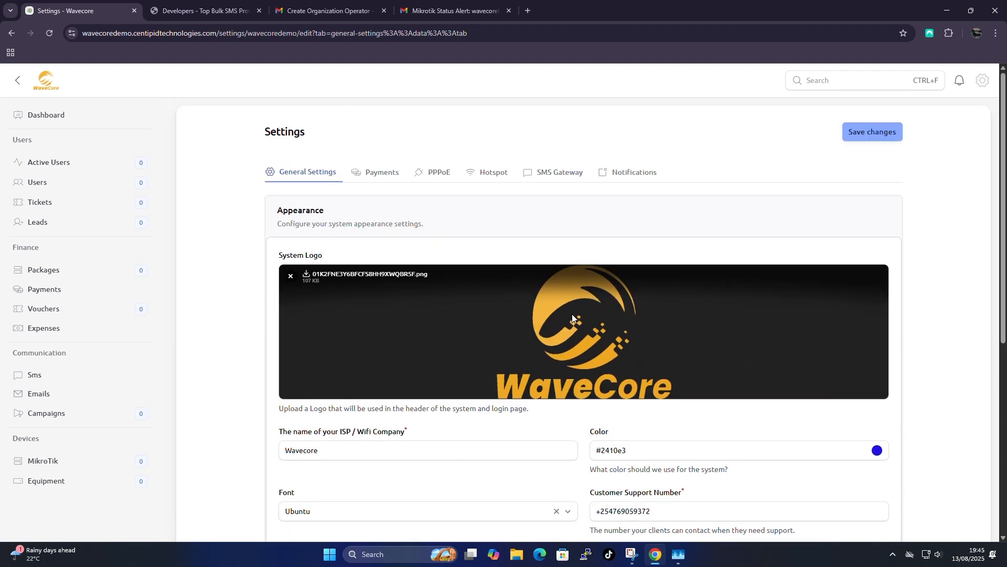
- Review the Payments, SMS Gateway and Notifications settings
left_click(378, 178)
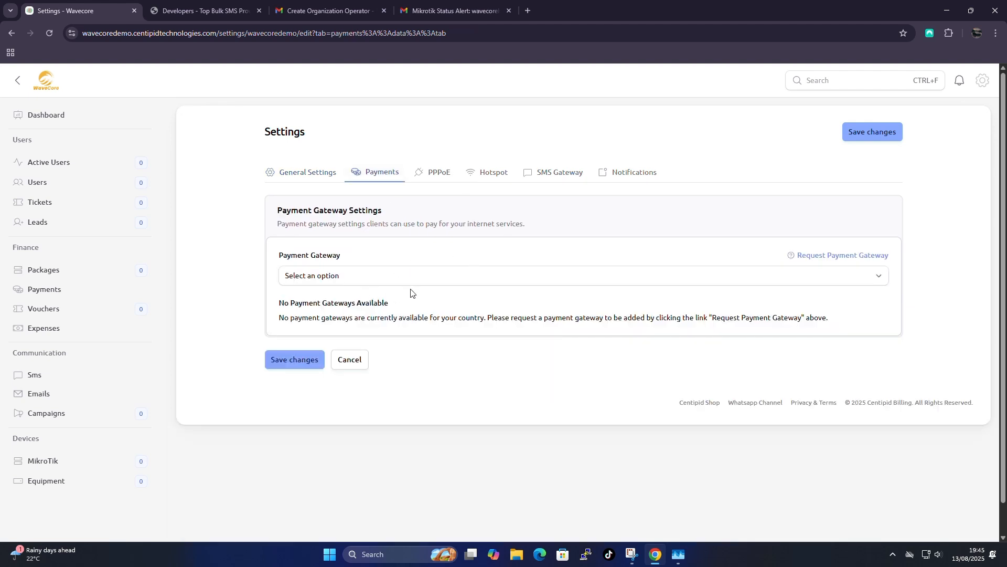
left_click(571, 173)
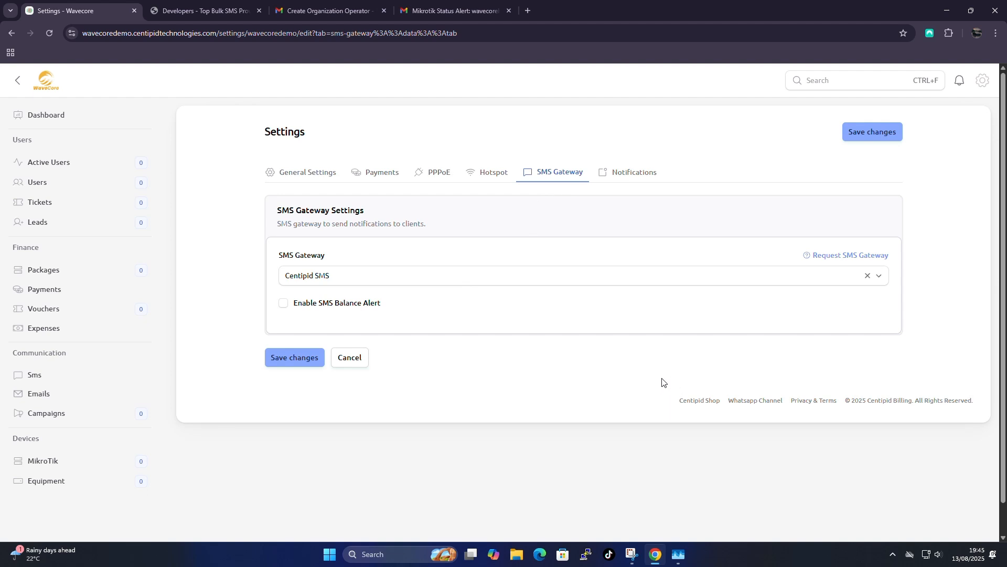
left_click(617, 177)
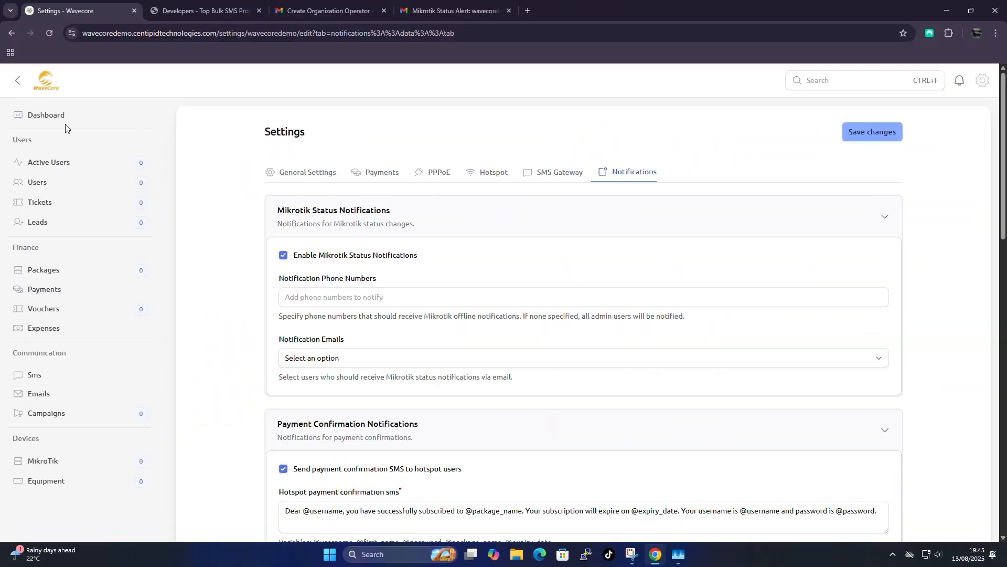
- View the Top Up SMS form reached from the dashboard's SMS balance, close it unsubmitted and return to the dashboard
left_click(48, 161)
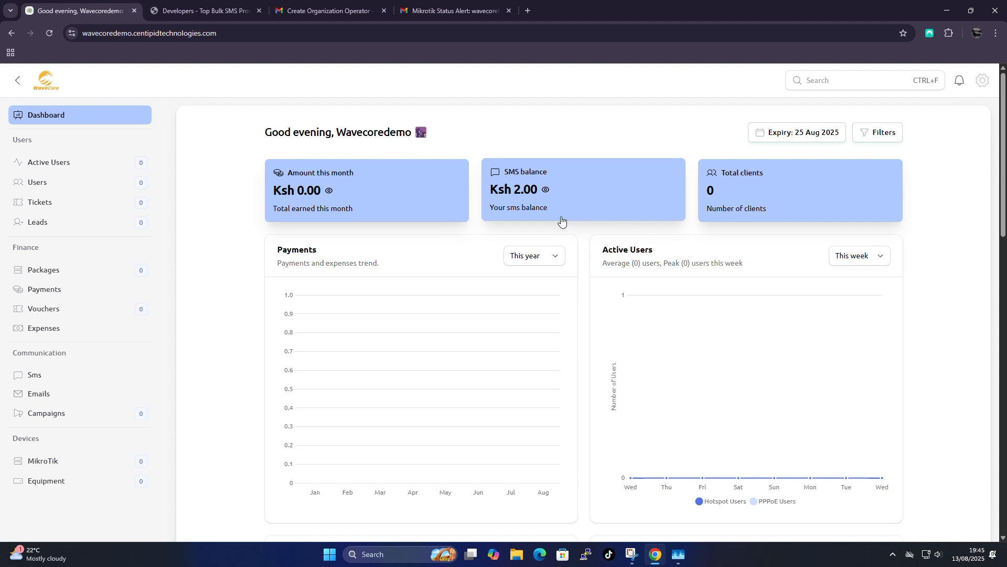
left_click(504, 213)
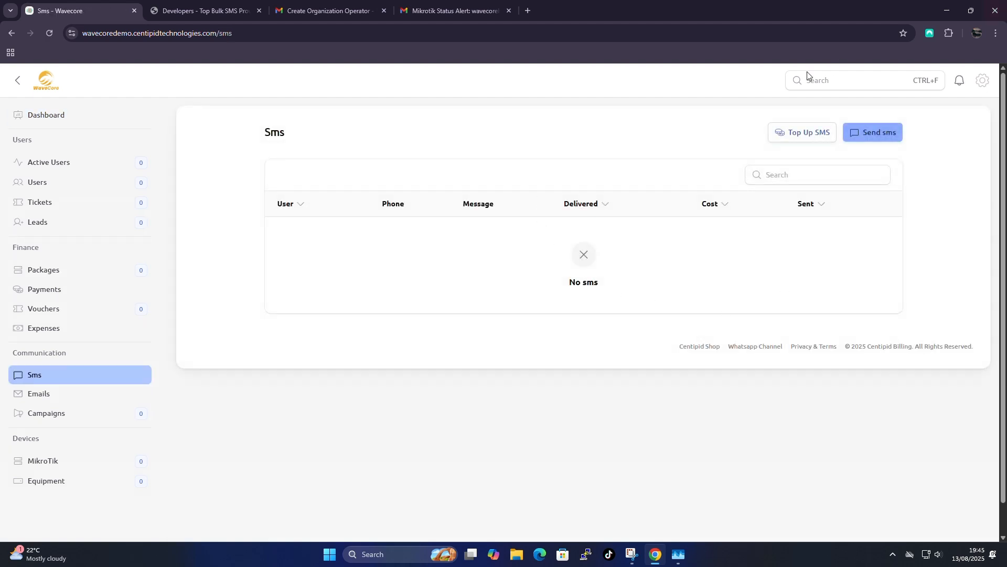
left_click(813, 136)
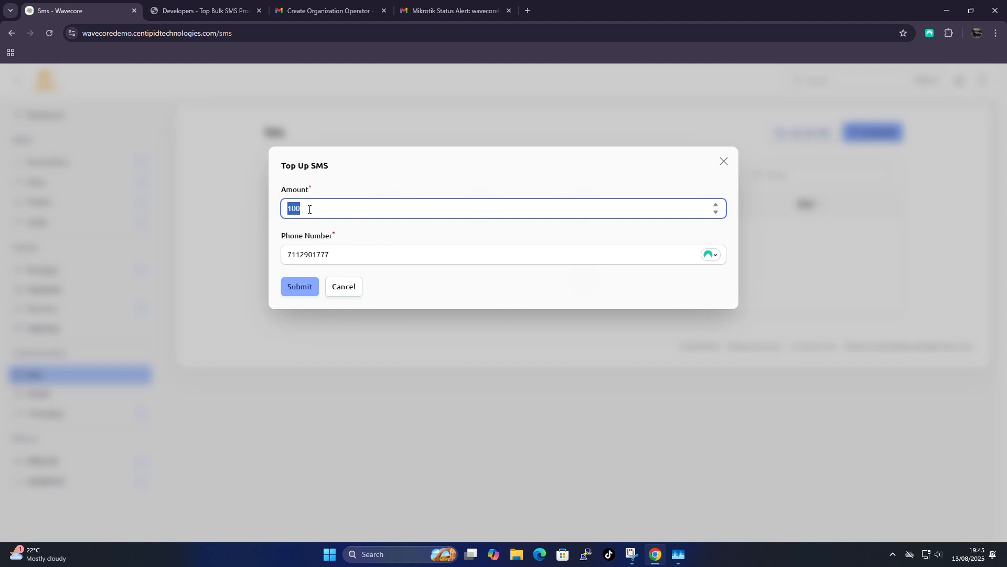
key("Tab")
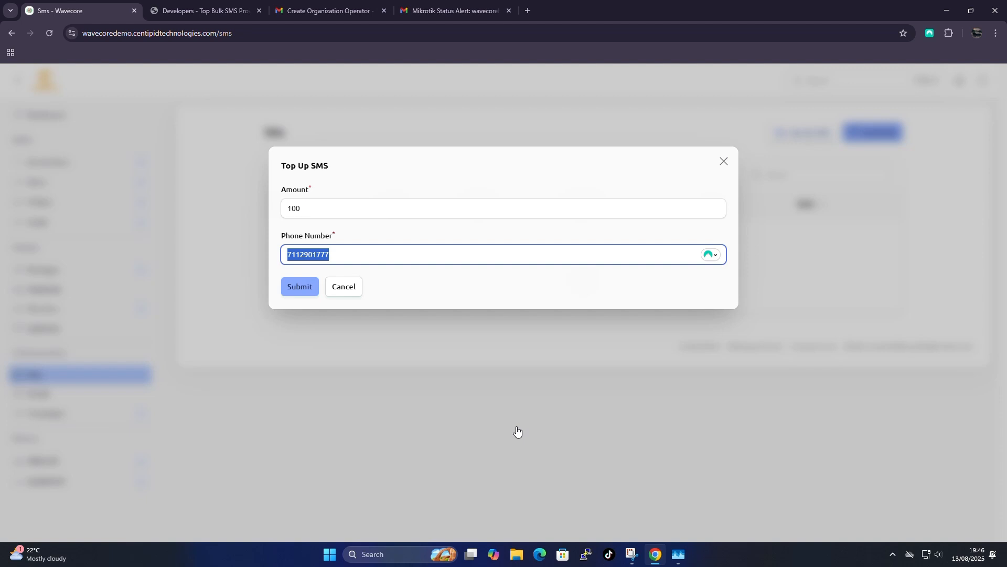
left_click(722, 161)
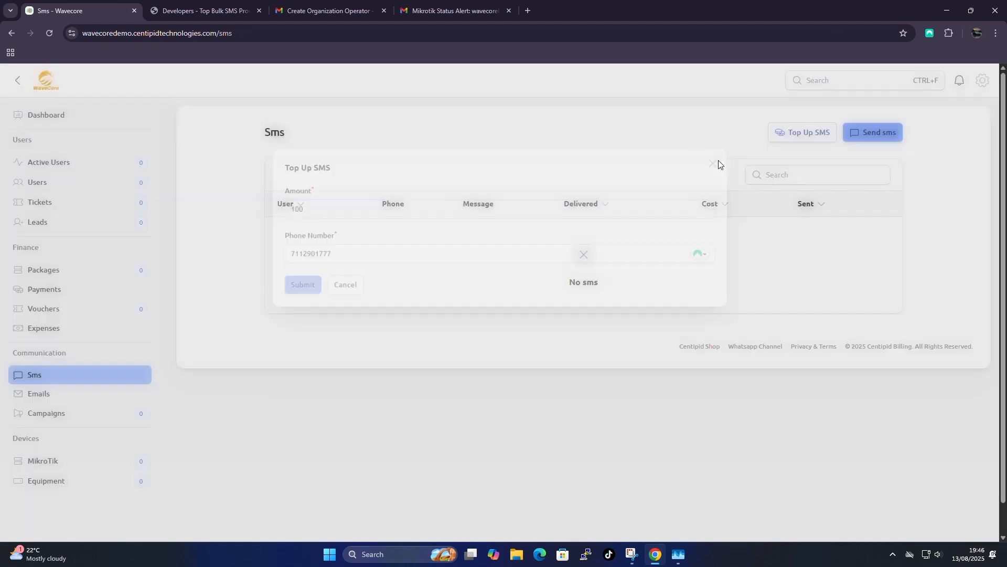
left_click(40, 116)
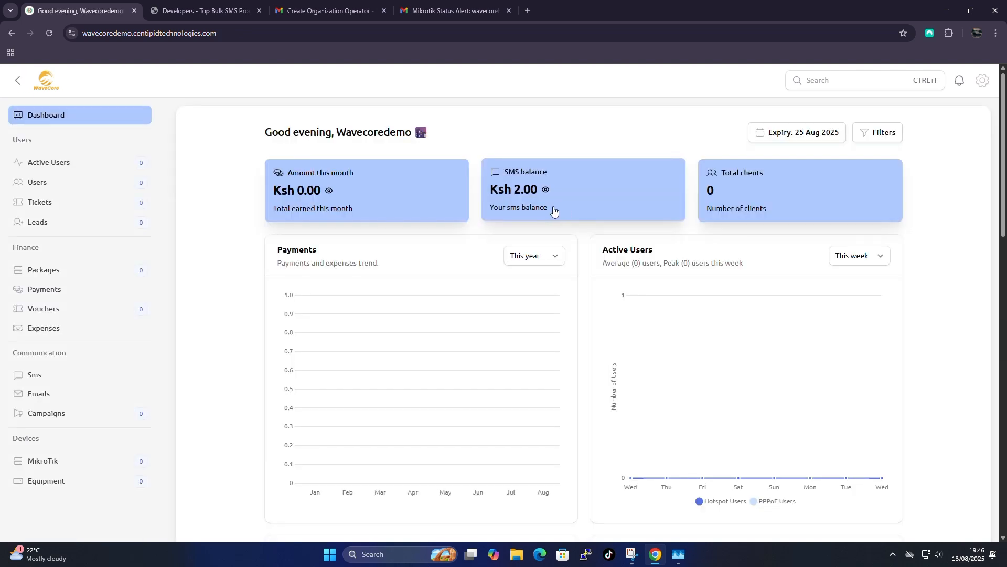
- Open the SMS Gateway settings and enable the SMS balance alert
left_click(981, 83)
left_click(913, 167)
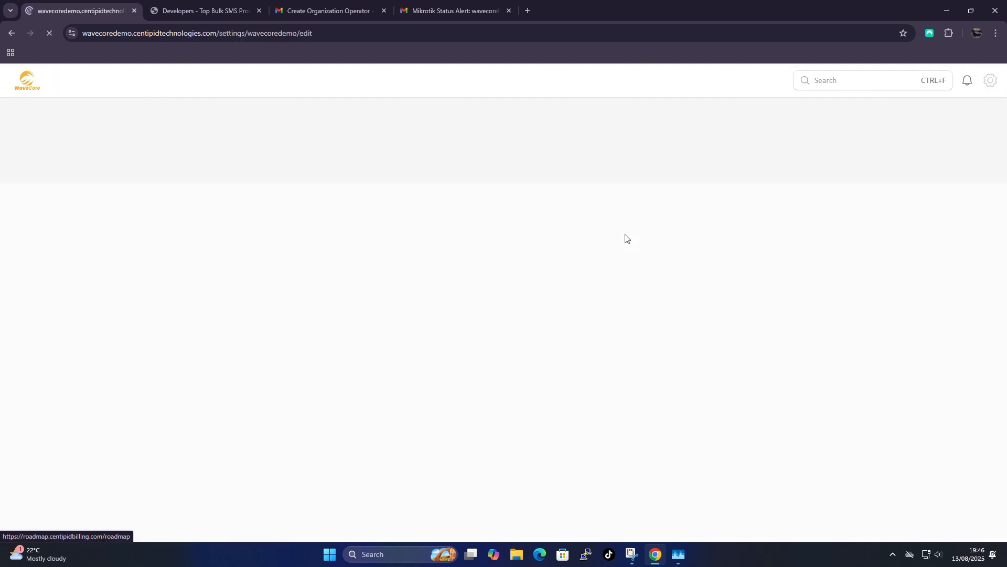
left_click(552, 180)
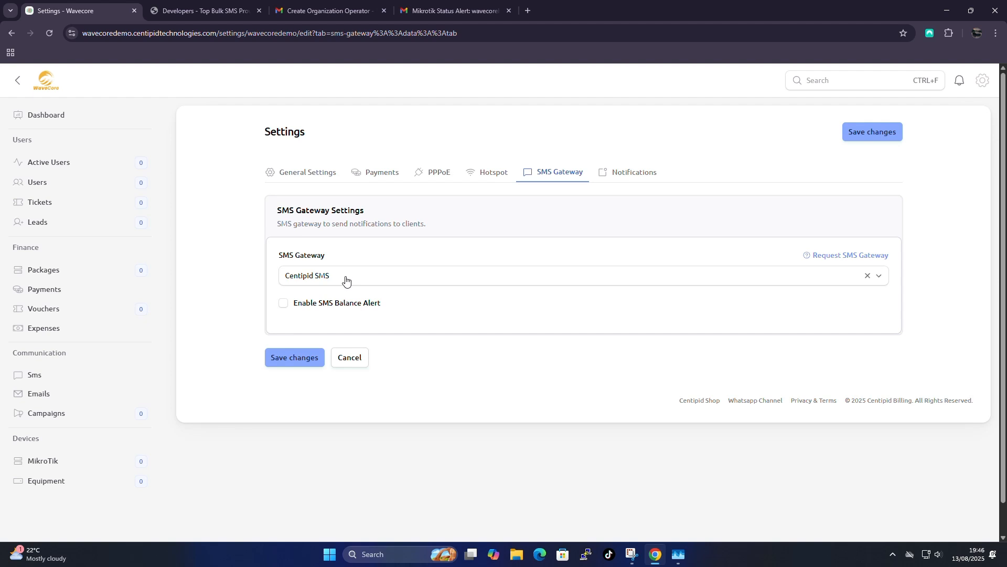
left_click(284, 303)
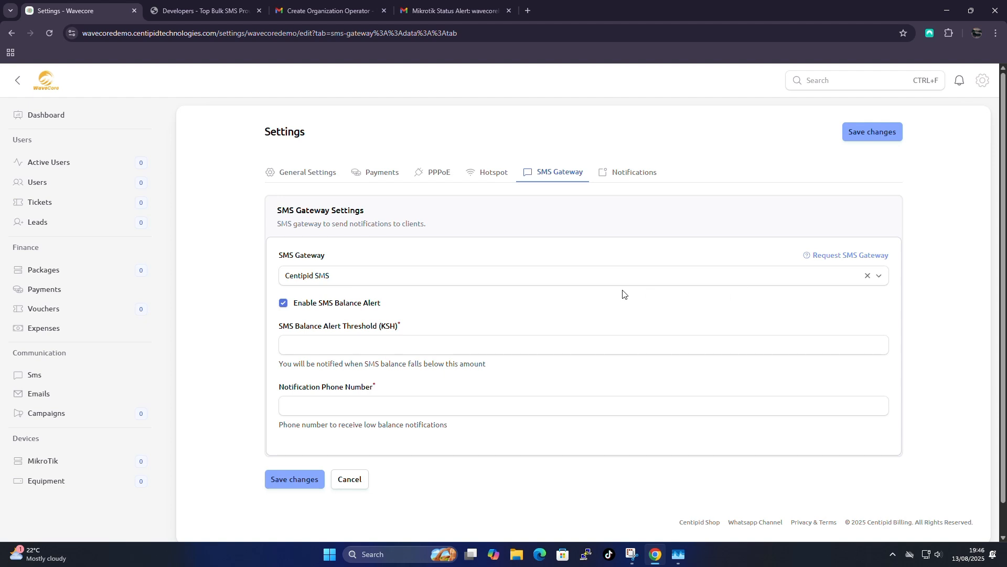
- Look through the available SMS gateways and set the SMS gateway to Byte Wave
left_click(415, 276)
scroll(468, 314, "down", 5)
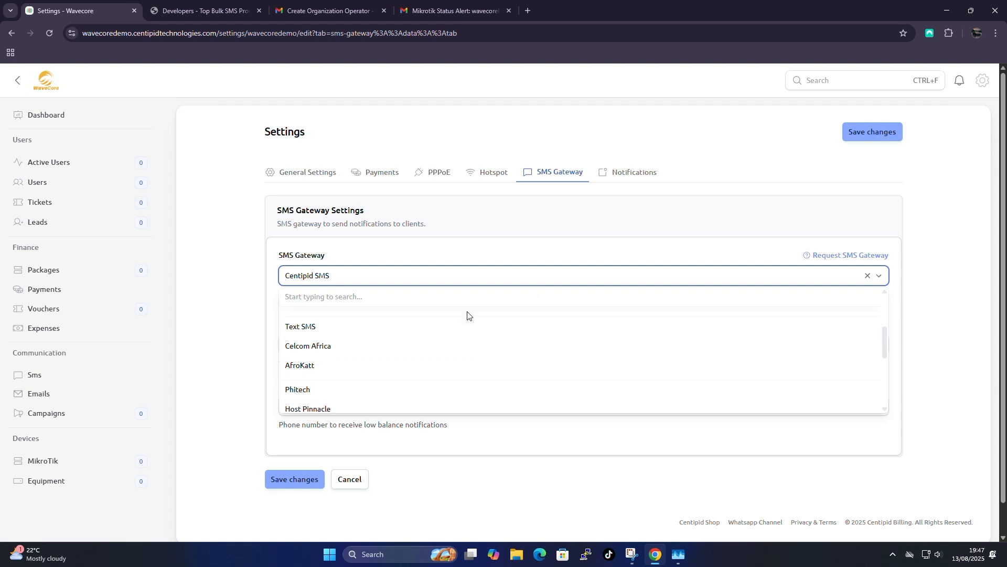
scroll(467, 317, "down", 1)
scroll(468, 316, "up", 3)
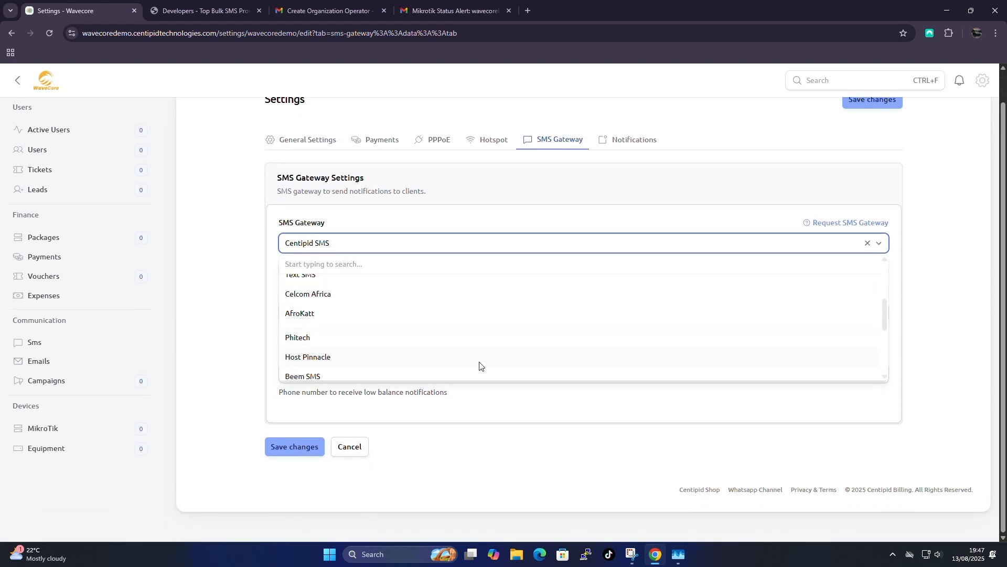
scroll(525, 356, "up", 3)
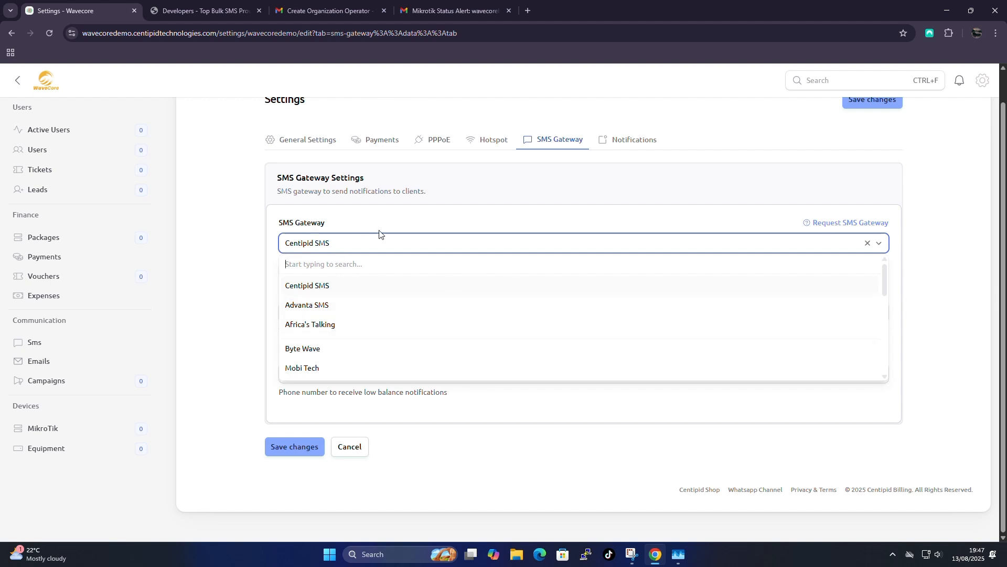
scroll(458, 260, "down", 1)
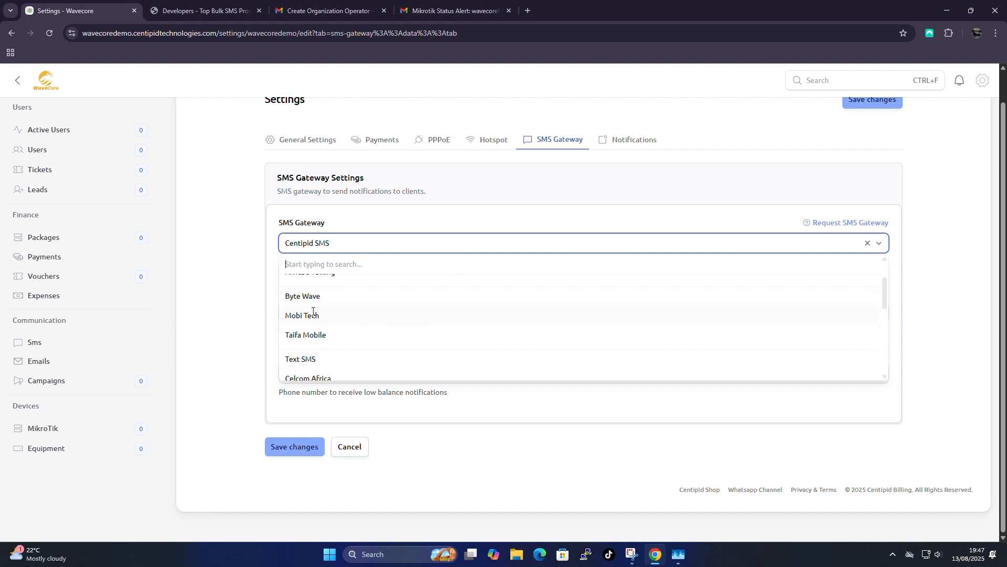
left_click(294, 298)
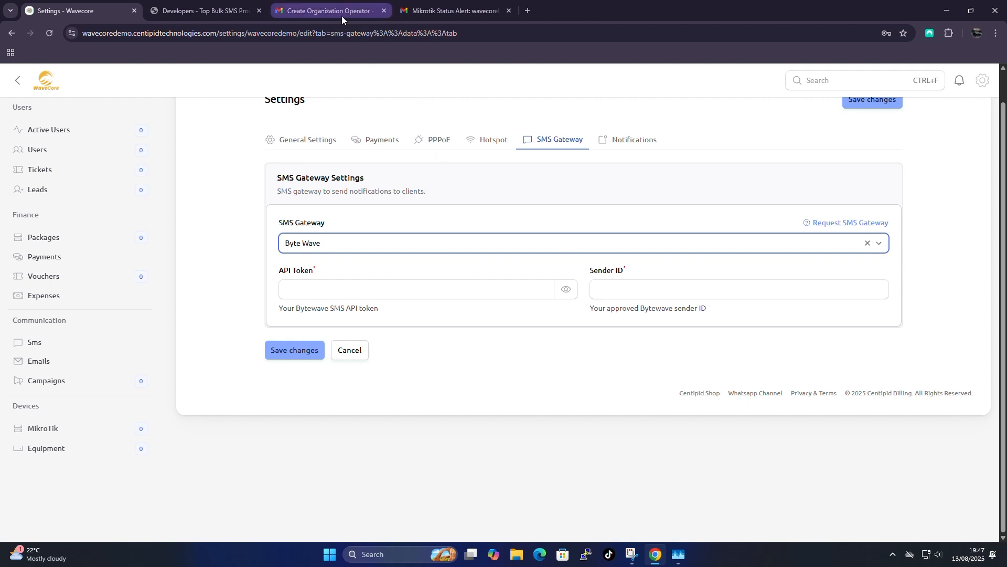
- Review the developer page and account dashboard in the Bytewave portal, and return to the SMS gateway settings
left_click(195, 13)
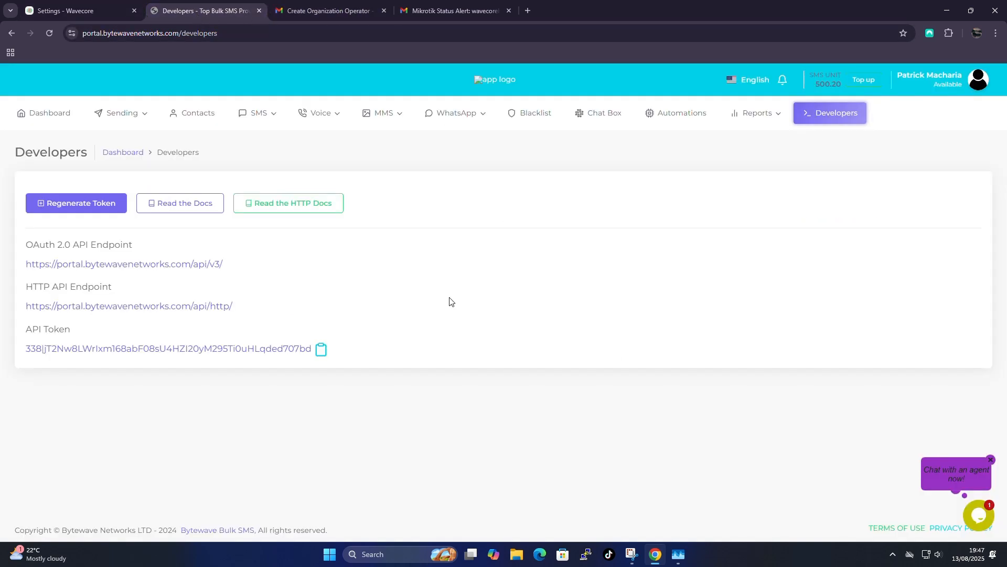
left_click(31, 120)
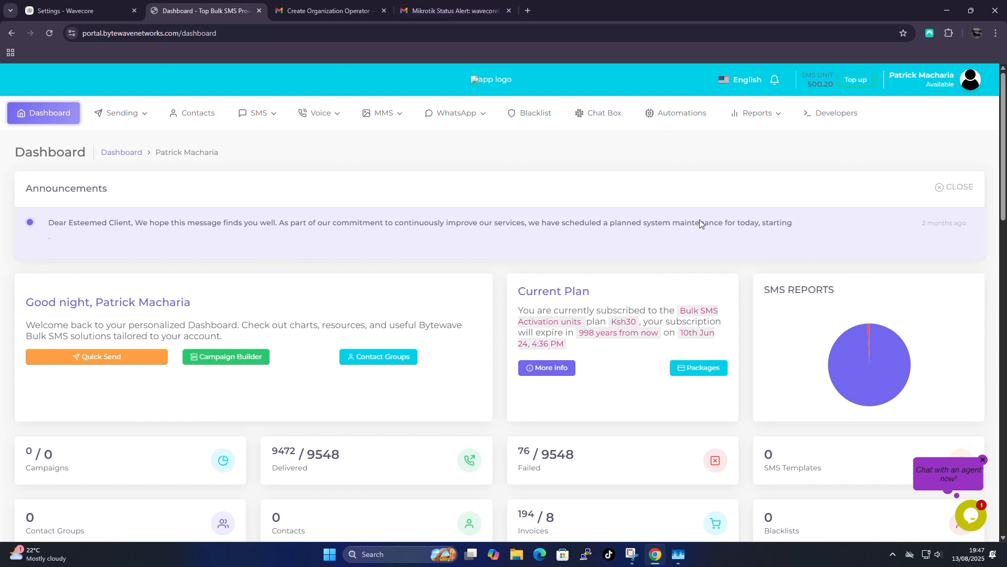
scroll(683, 262, "down", 3)
scroll(666, 294, "up", 3)
left_click(48, 11)
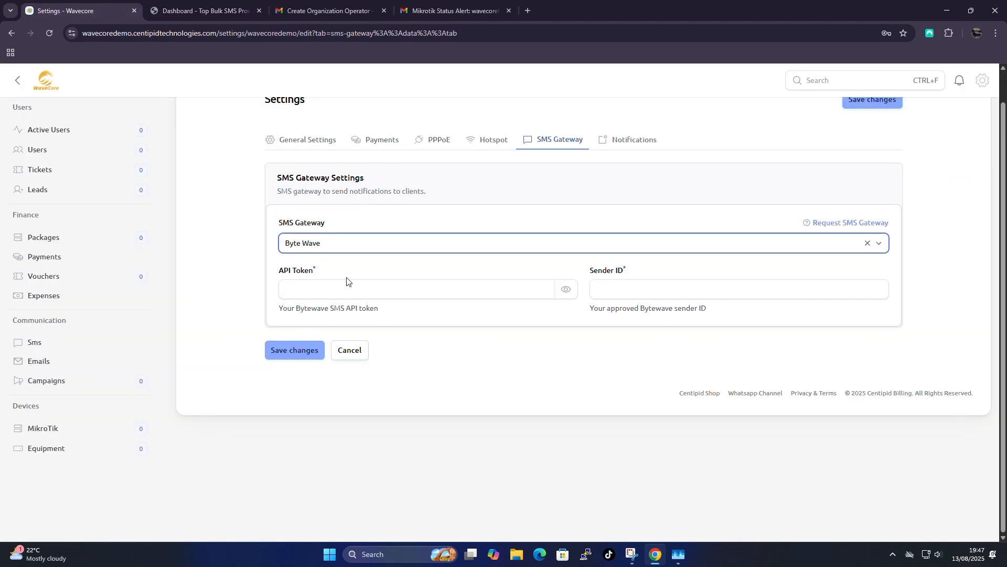
- Copy the API token from the Developers page of the Bytewave portal
left_click(187, 13)
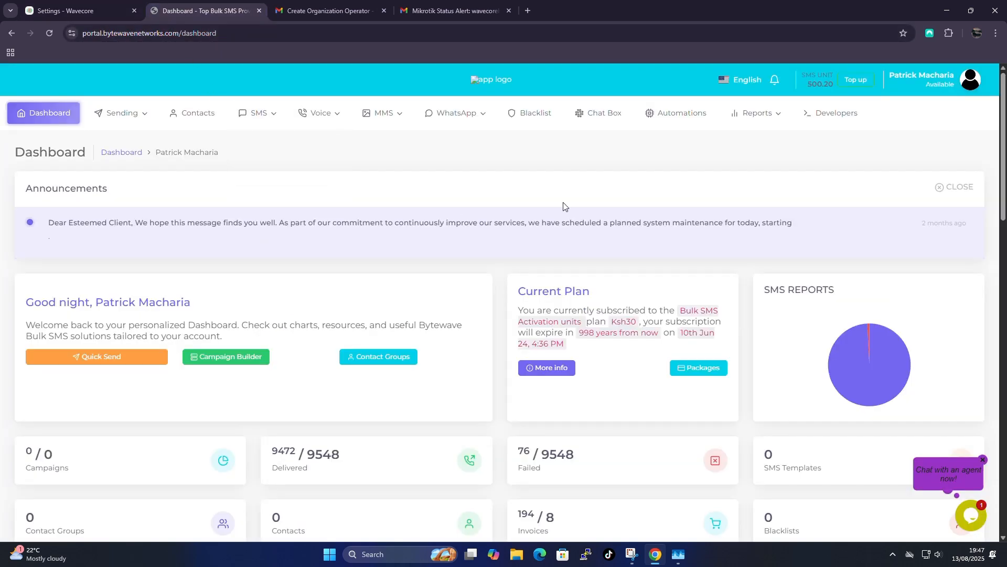
left_click(838, 116)
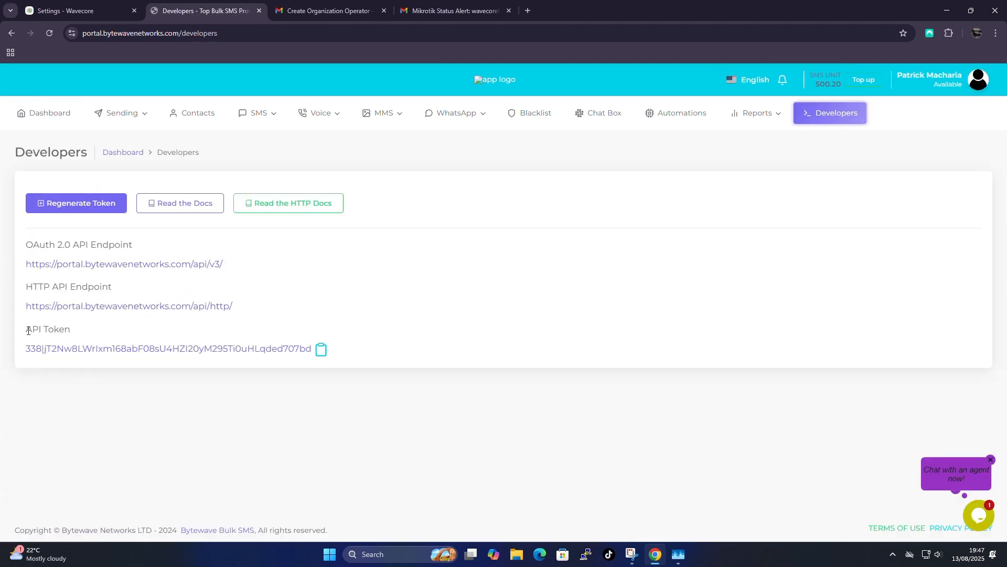
left_click_drag(28, 330, 70, 329)
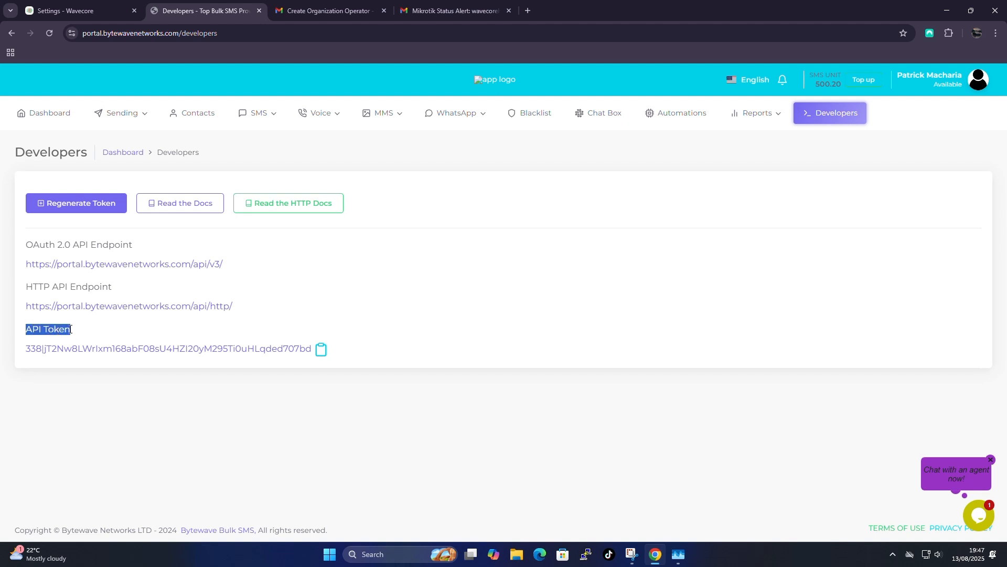
left_click(320, 351)
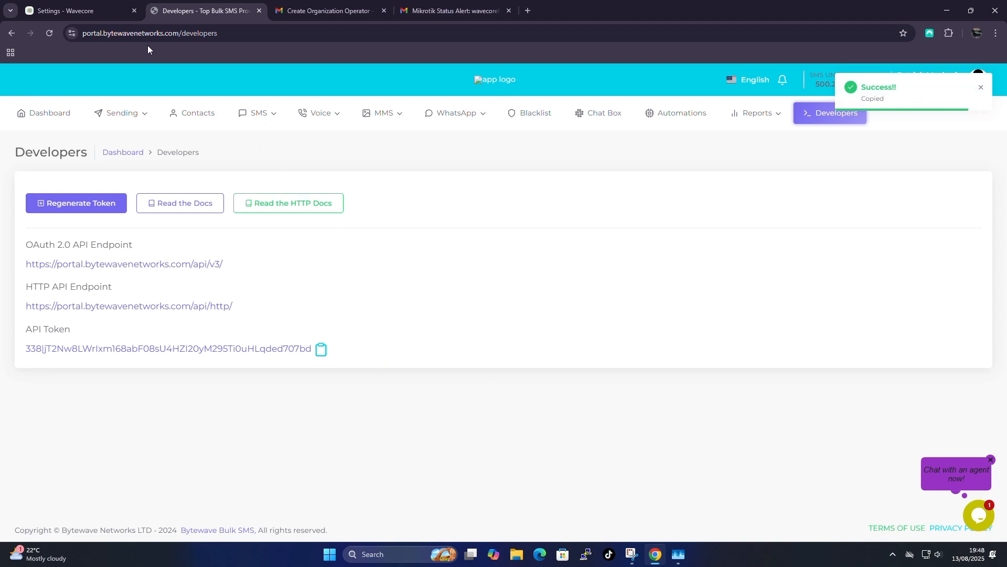
- Paste the copied API token into the Byte Wave gateway's API Token field and reveal it
left_click(78, 10)
left_click(308, 290)
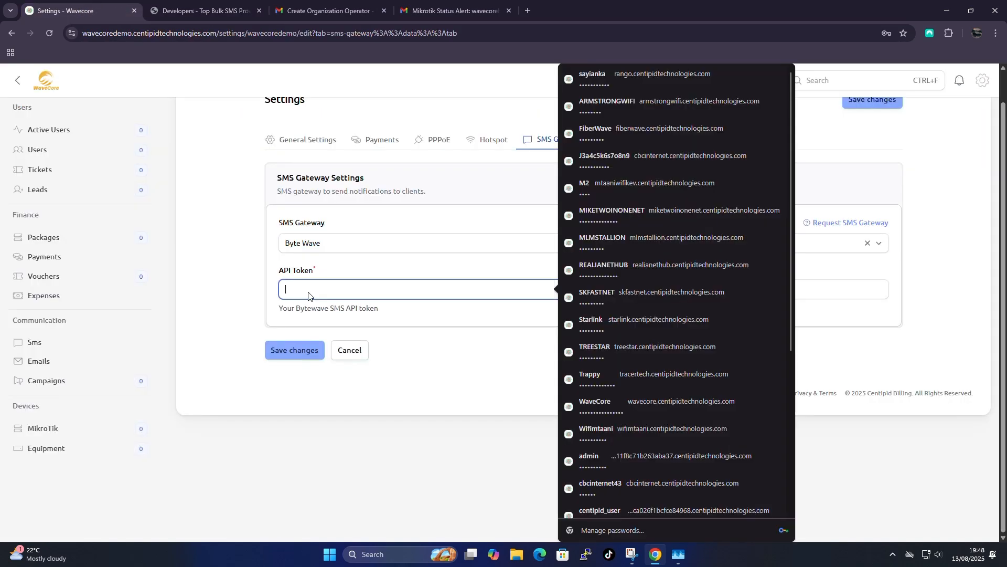
right_click(309, 290)
left_click(341, 149)
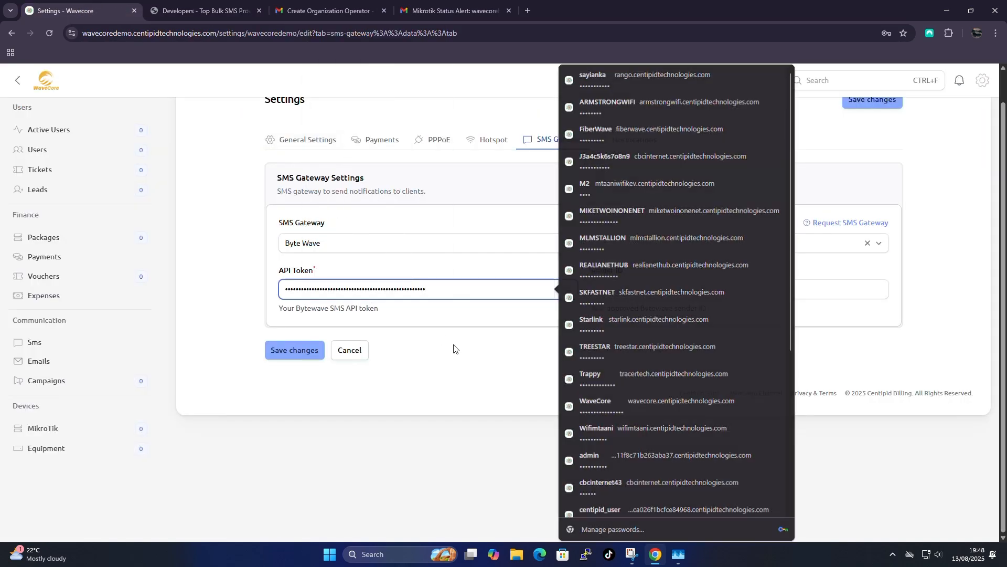
left_click(560, 292)
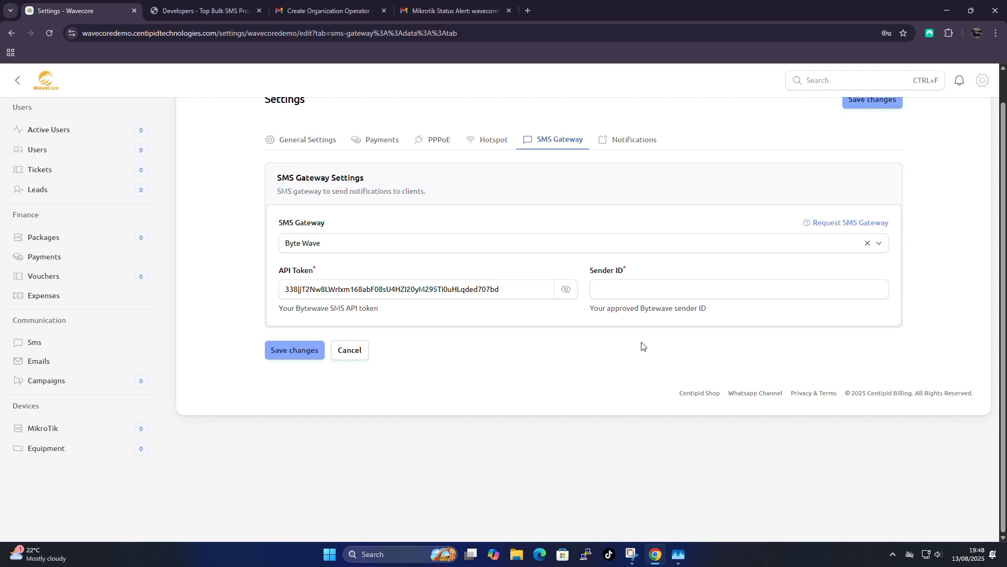
- Set the Byte Wave sender ID to "Wavecore" and save the SMS gateway settings
left_click(610, 290)
type("wave")
key("BackSpace")
key("BackSpace")
key("BackSpace")
type("Waveco")
left_click(286, 353)
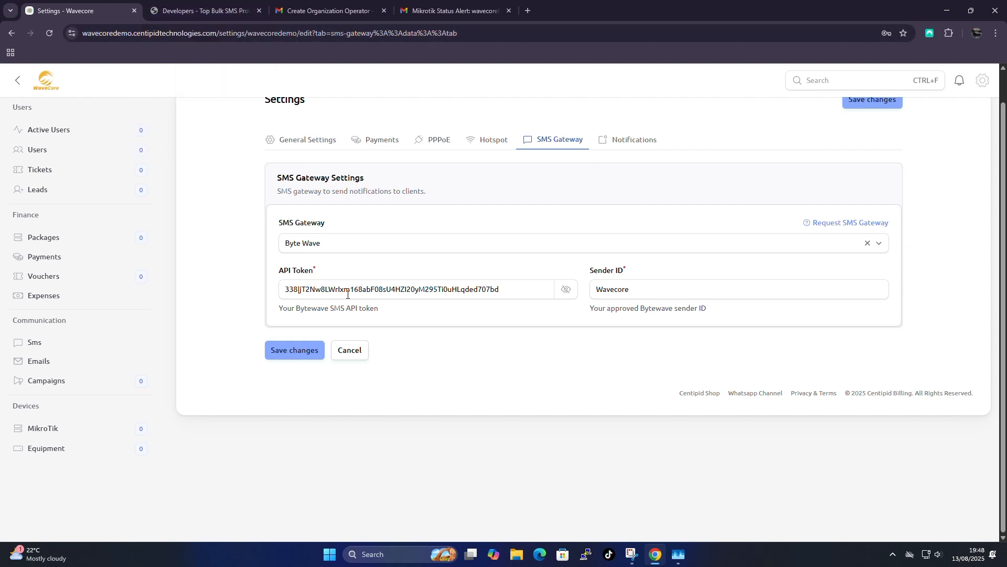
- Look through the available SMS gateway options and compare the Byte Wave entry with the Bytewave portal's Developers page
left_click(330, 247)
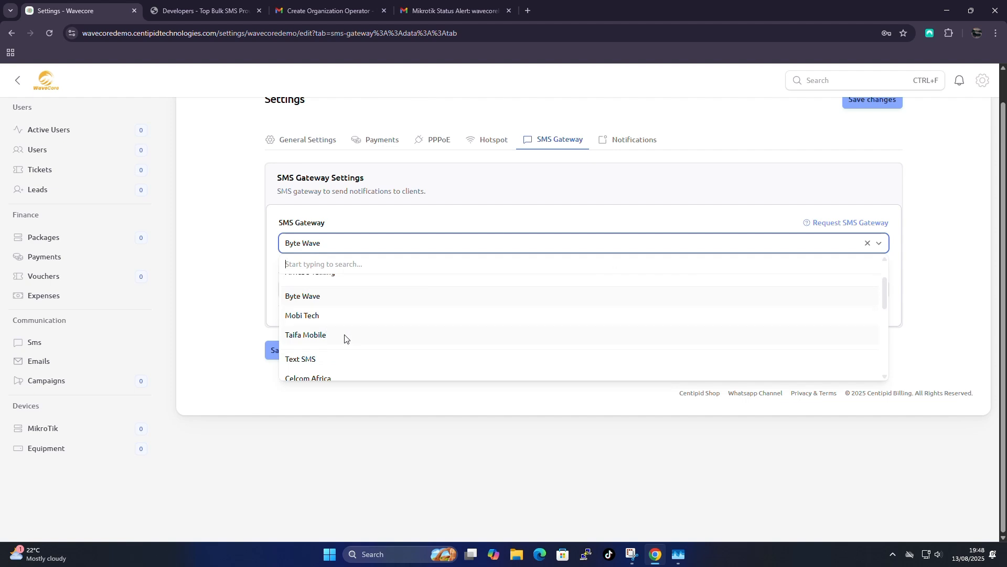
scroll(349, 338, "down", 2)
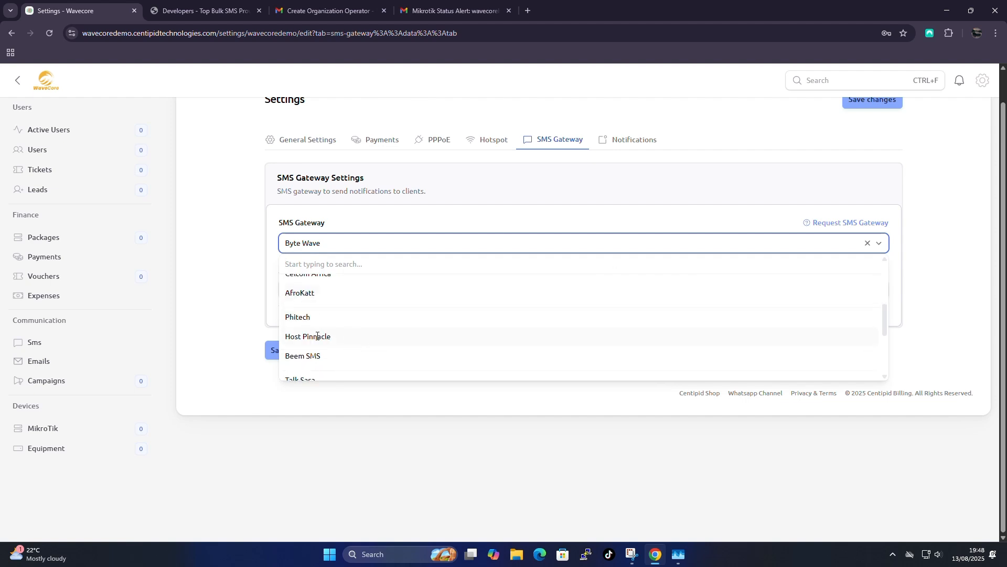
left_click(206, 14)
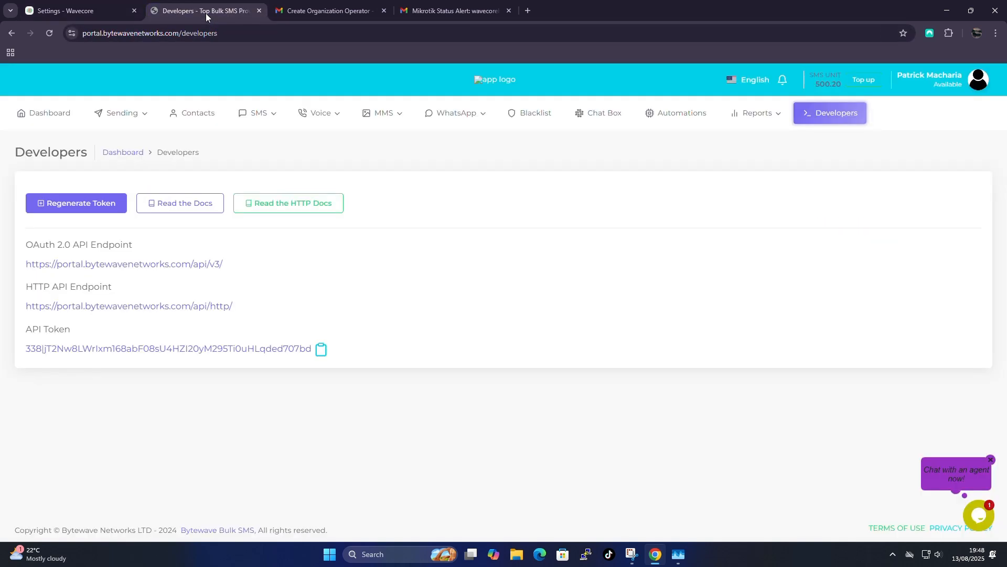
left_click(66, 13)
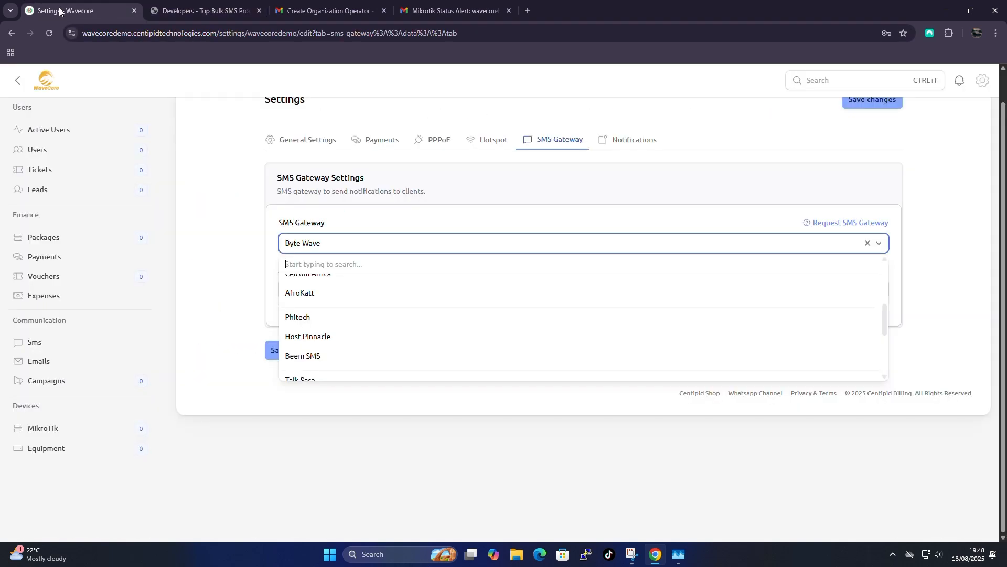
left_click(335, 243)
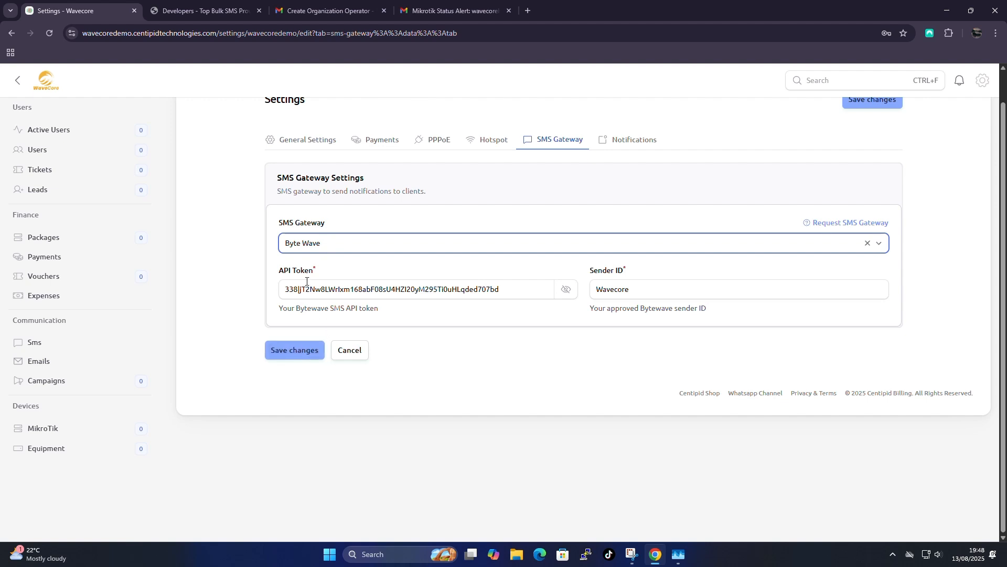
left_click(216, 12)
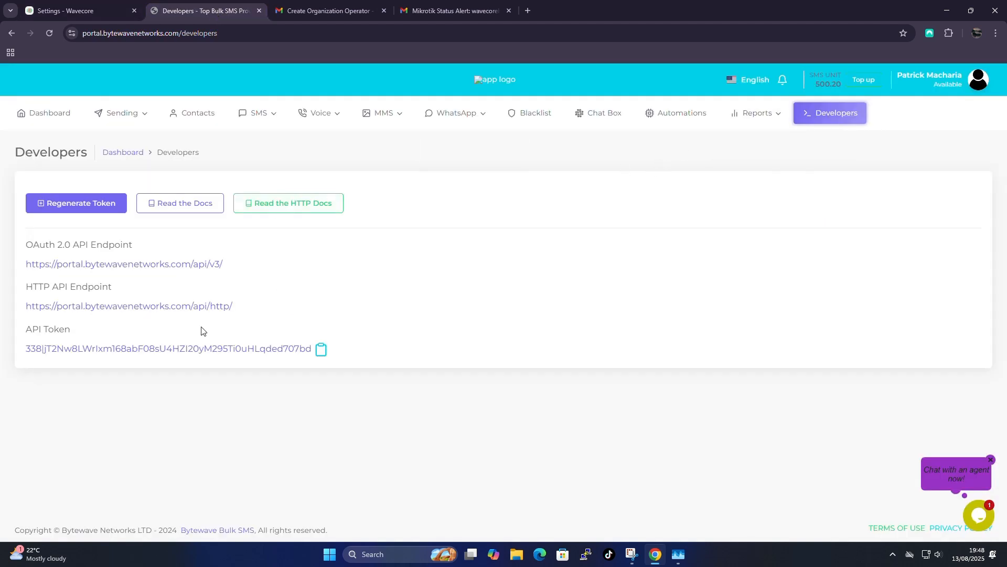
left_click(69, 11)
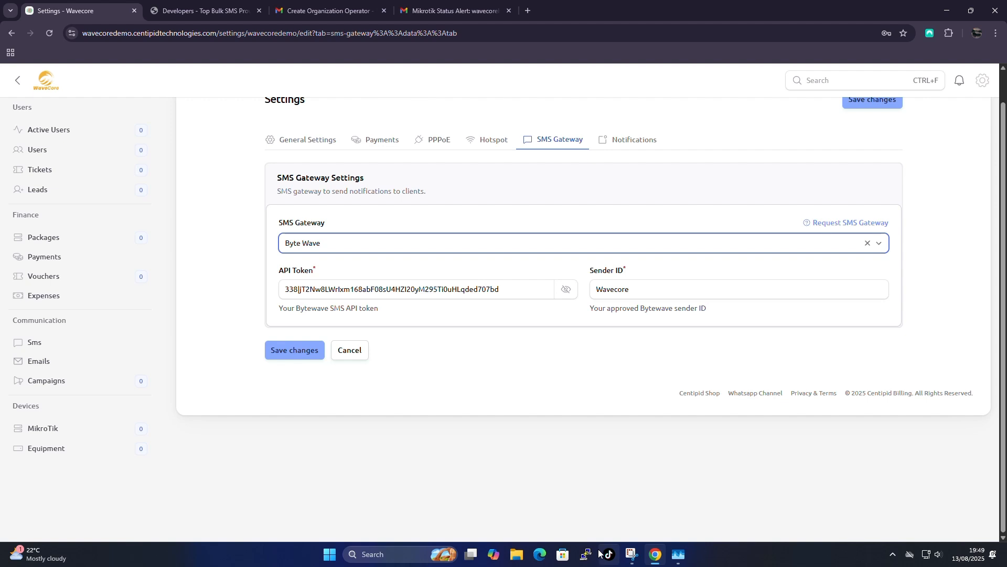
- Review the billing dashboard and the Bytewave portal's dashboard and contact groups, and return to the billing dashboard
scroll(118, 221, "up", 2)
left_click(59, 114)
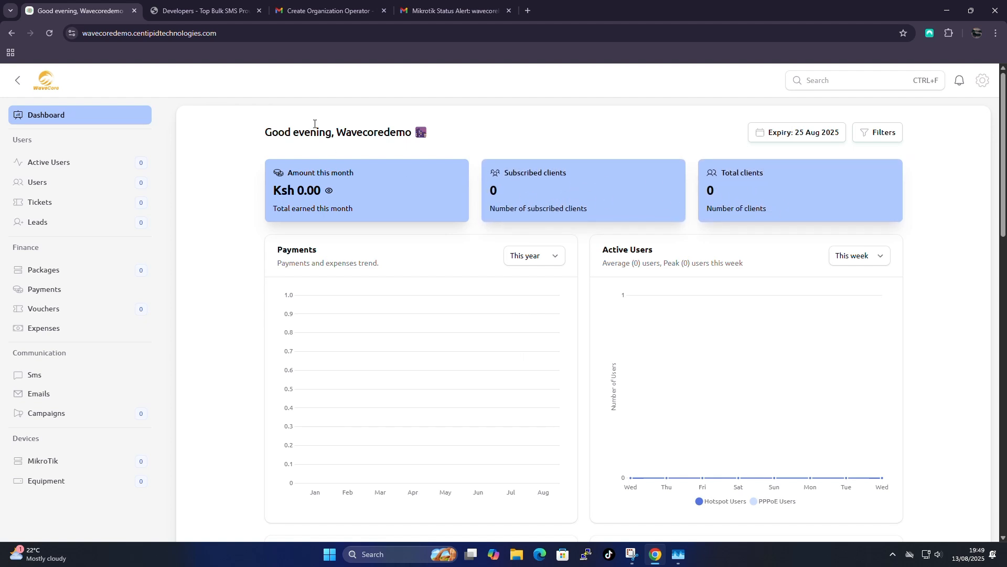
left_click(201, 11)
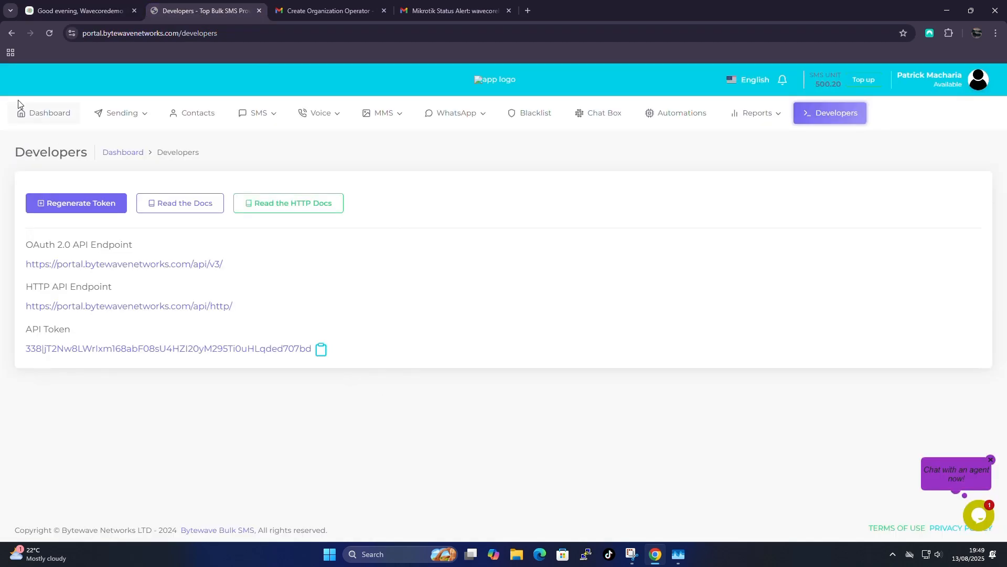
left_click(28, 113)
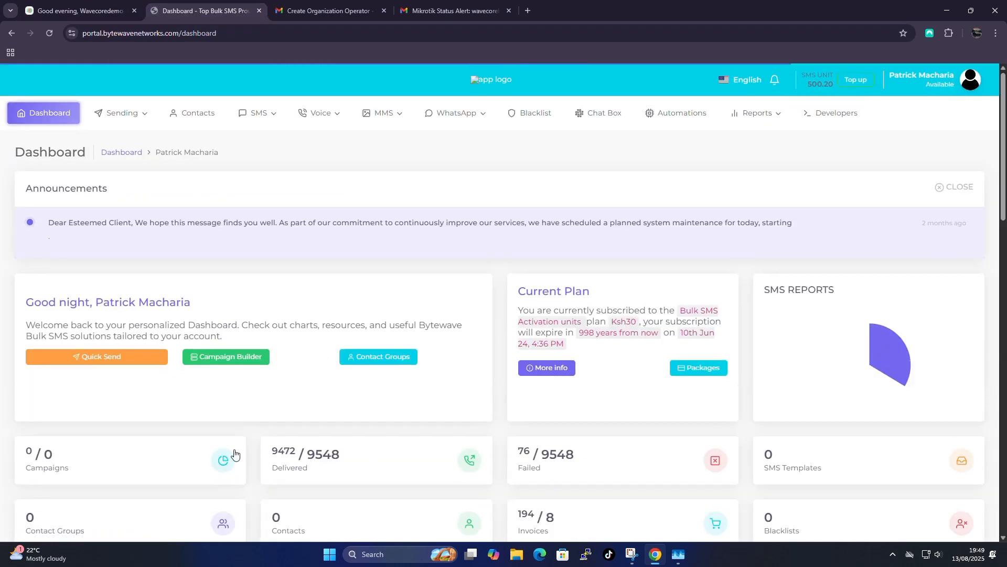
scroll(769, 264, "down", 2)
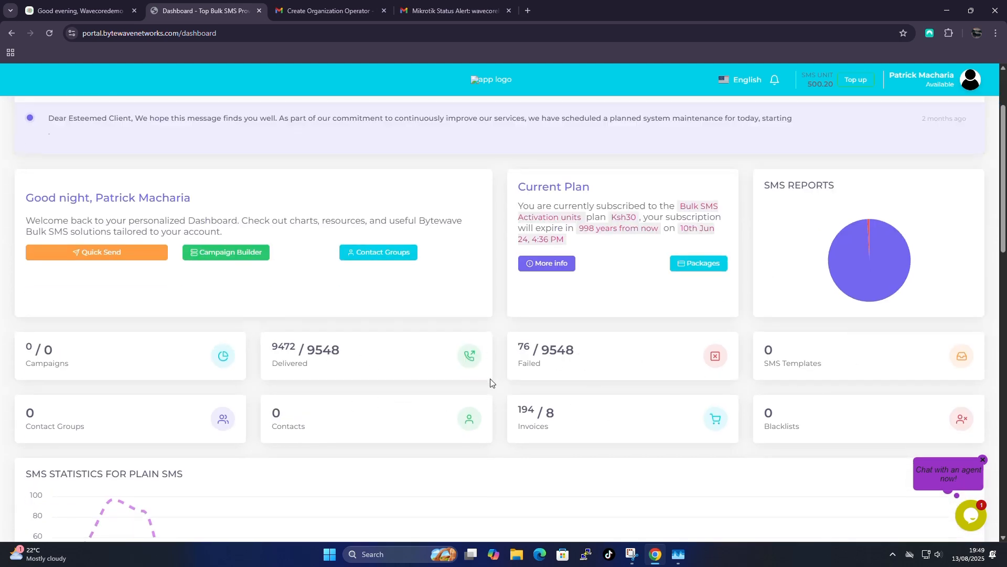
scroll(503, 383, "up", 2)
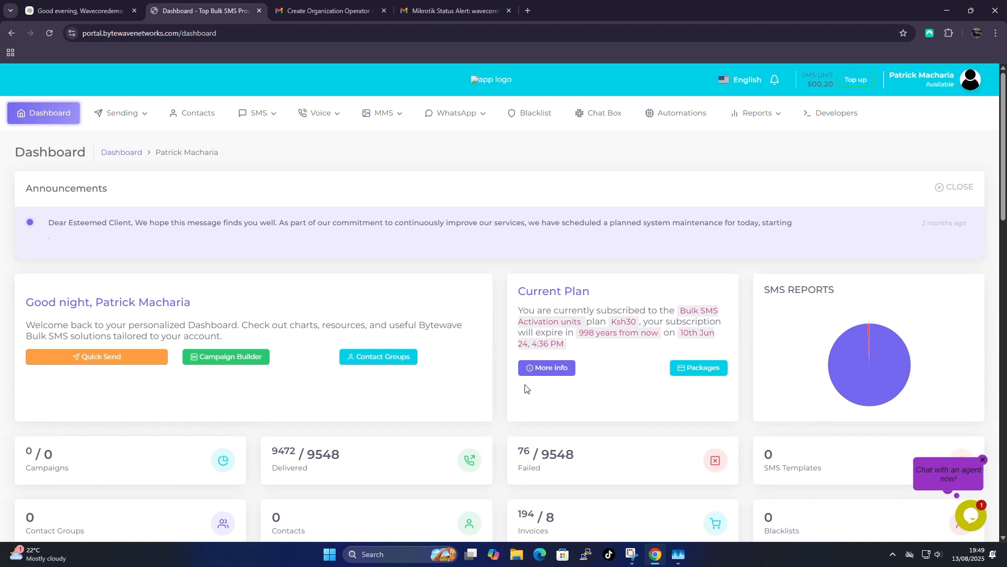
left_click(192, 112)
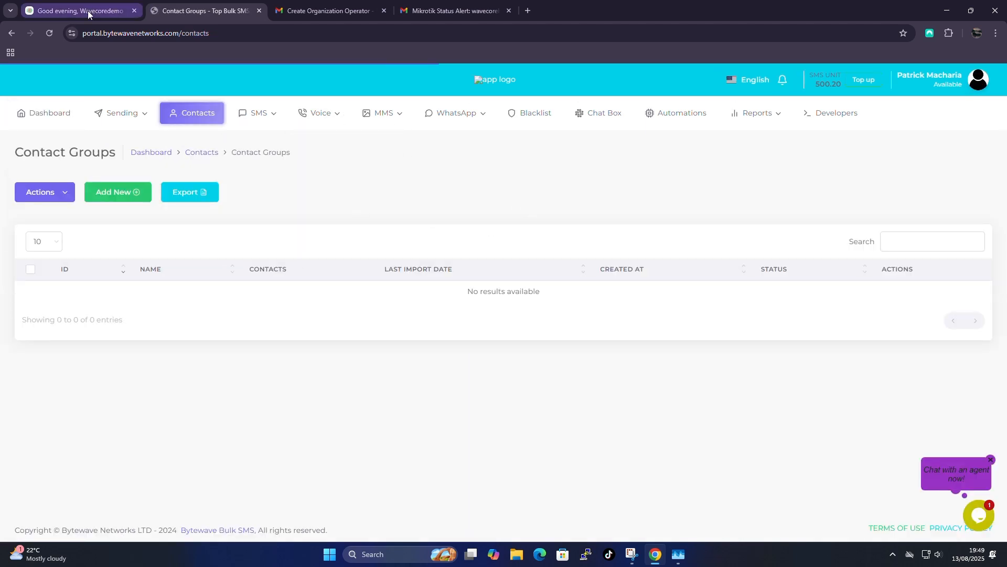
left_click(87, 11)
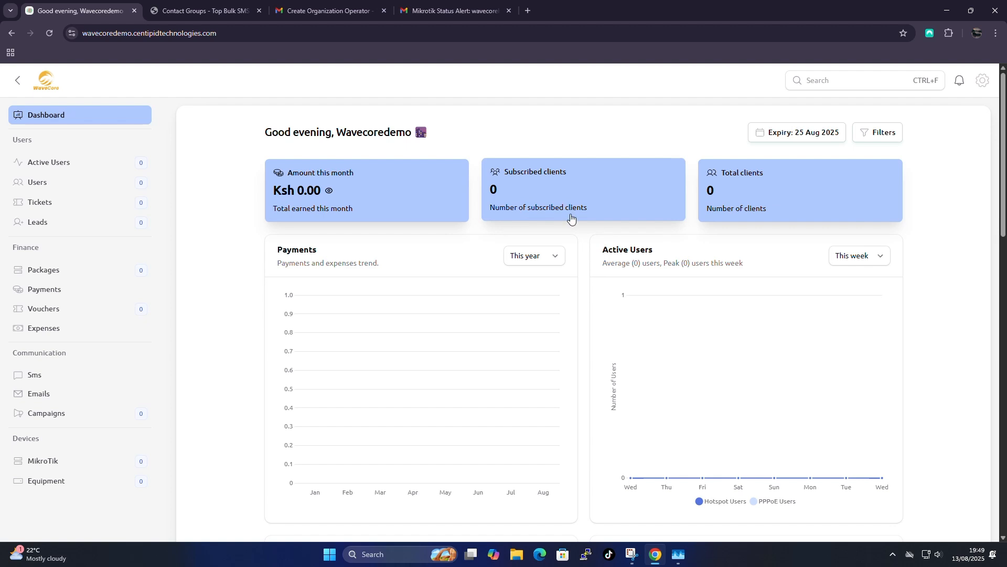
- Open the Notifications section of the system settings and look through its notification options and message templates
left_click(983, 80)
left_click(892, 159)
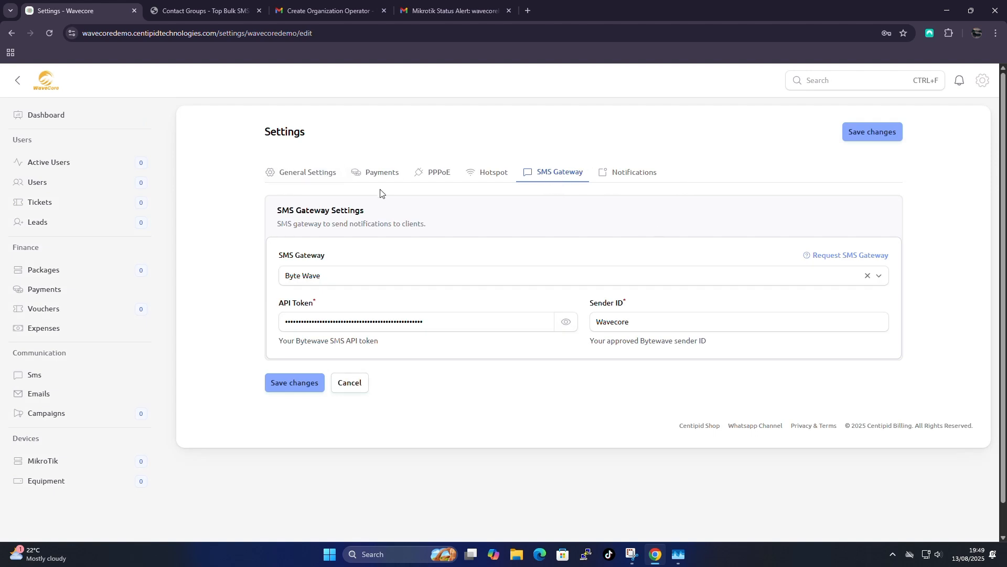
left_click(634, 173)
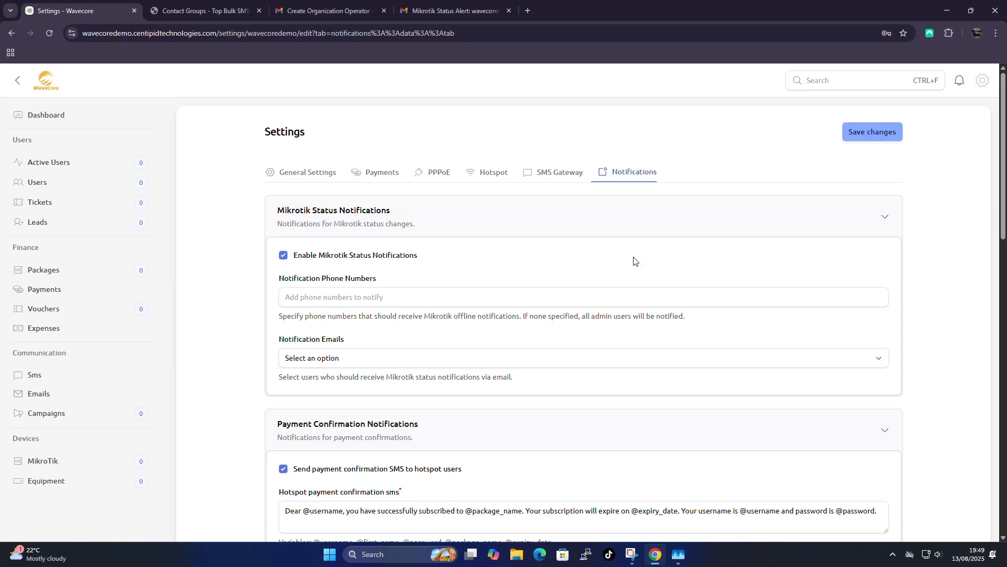
scroll(783, 270, "down", 15)
scroll(672, 321, "up", 15)
- Add the administrator's phone number to the Notification Phone Numbers for Mikrotik status alerts
left_click(330, 297)
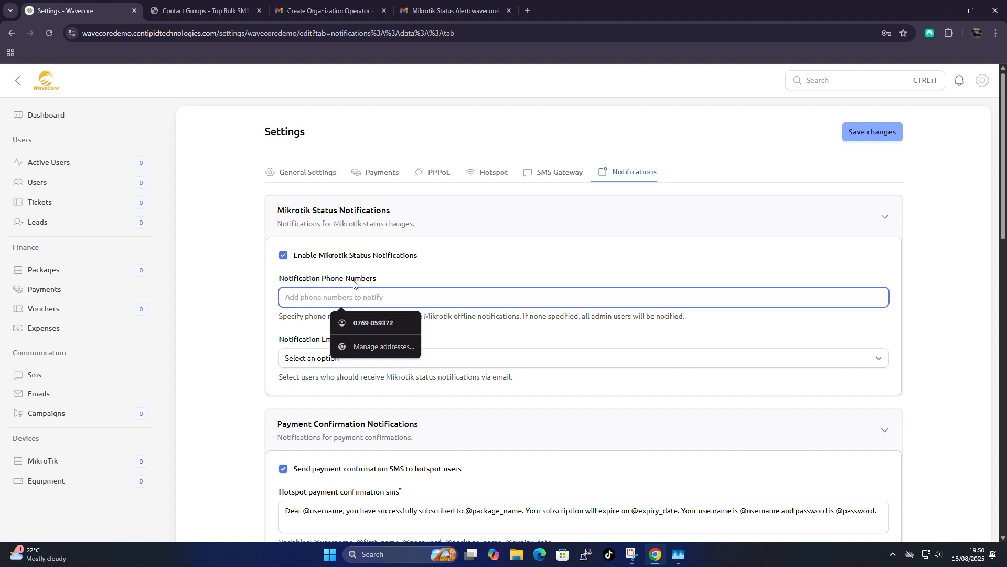
left_click(453, 279)
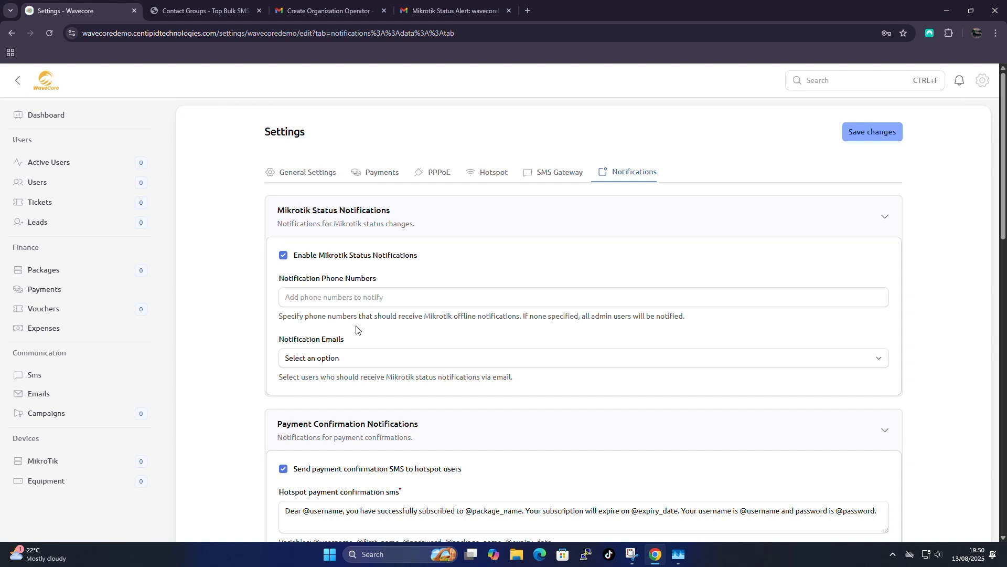
left_click(356, 297)
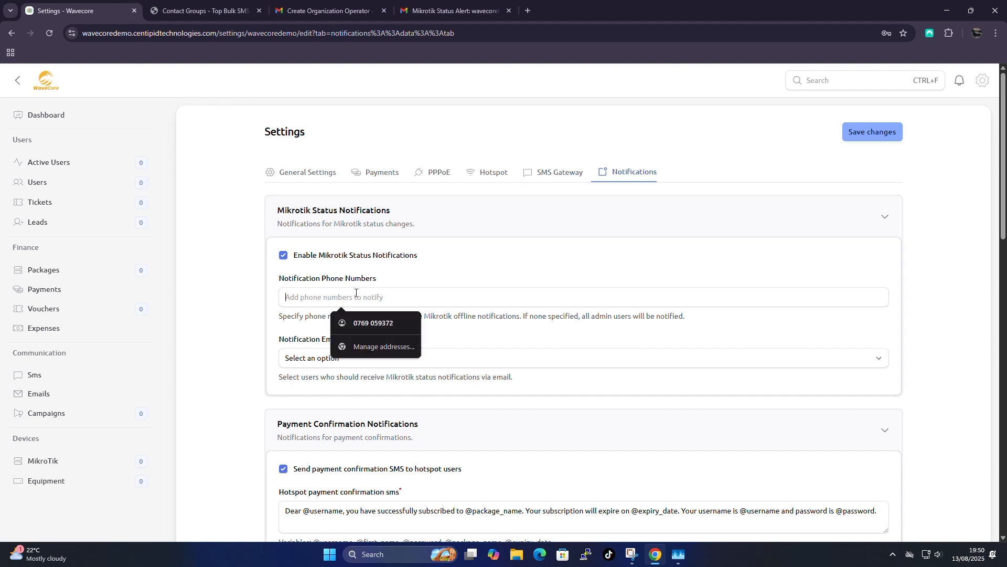
left_click(367, 322)
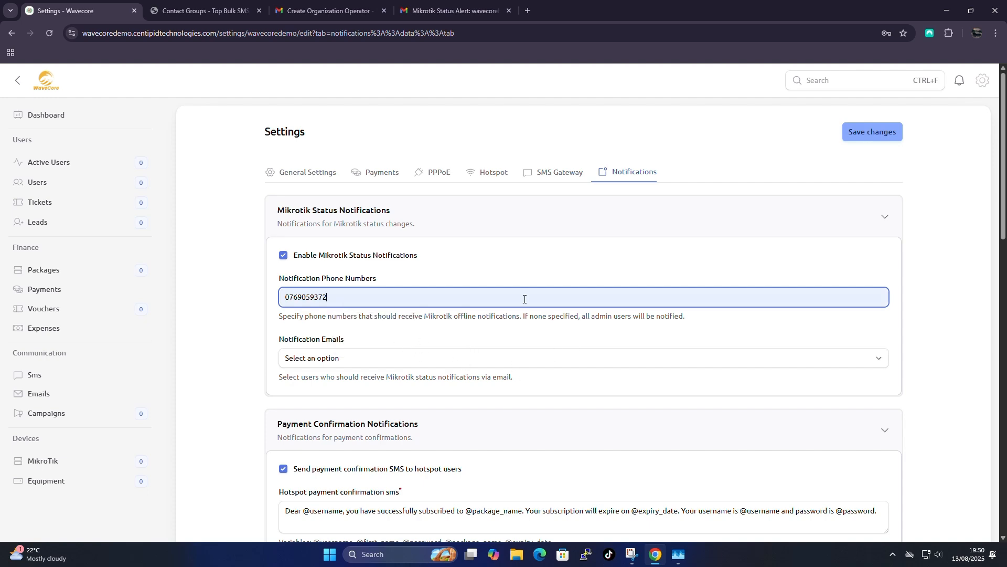
scroll(513, 313, "down", 5)
scroll(360, 222, "up", 3)
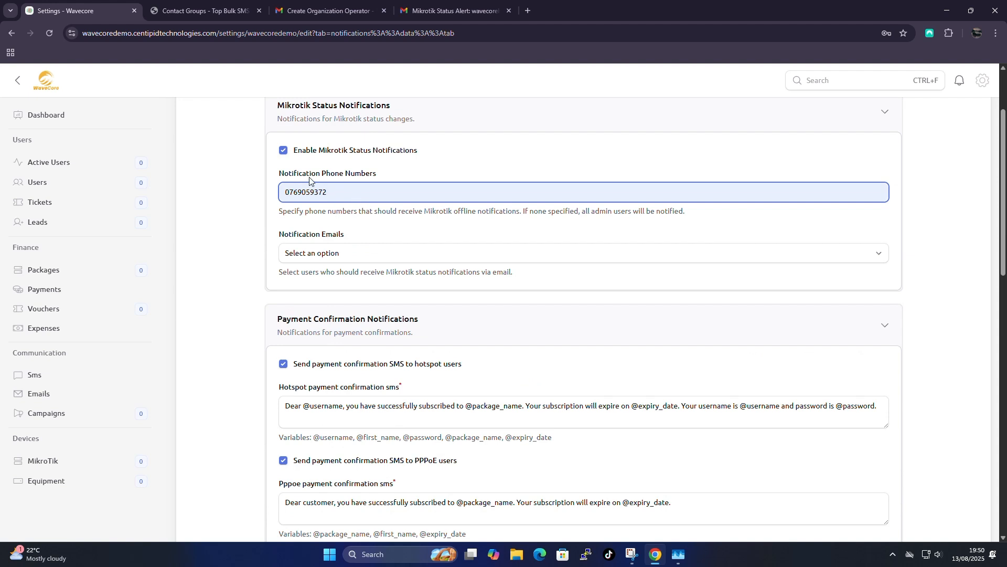
left_click(311, 254)
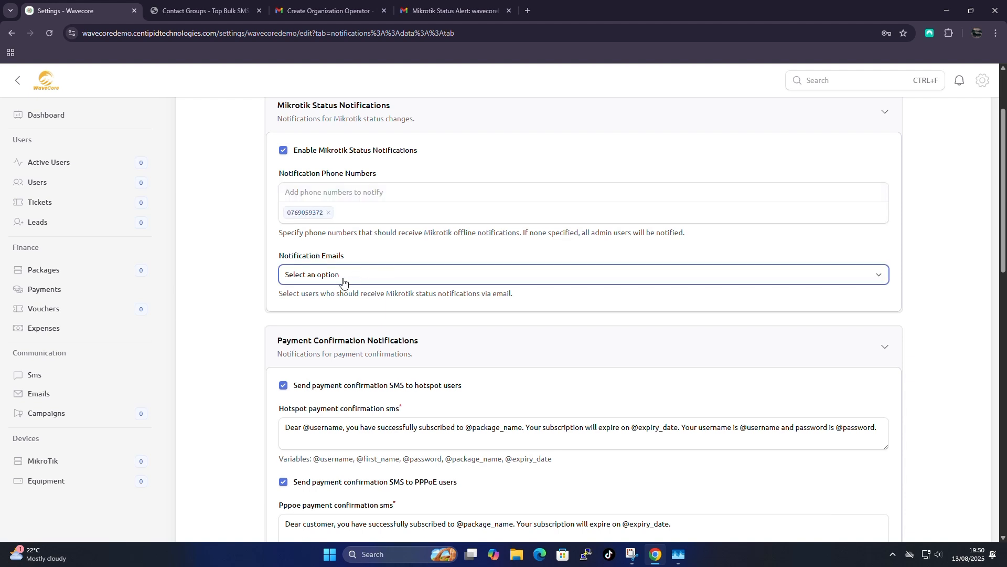
- Check the Notification Emails choices, examine the Mikrotik status alert email in Gmail, and return to the notification settings
left_click(385, 282)
left_click(335, 278)
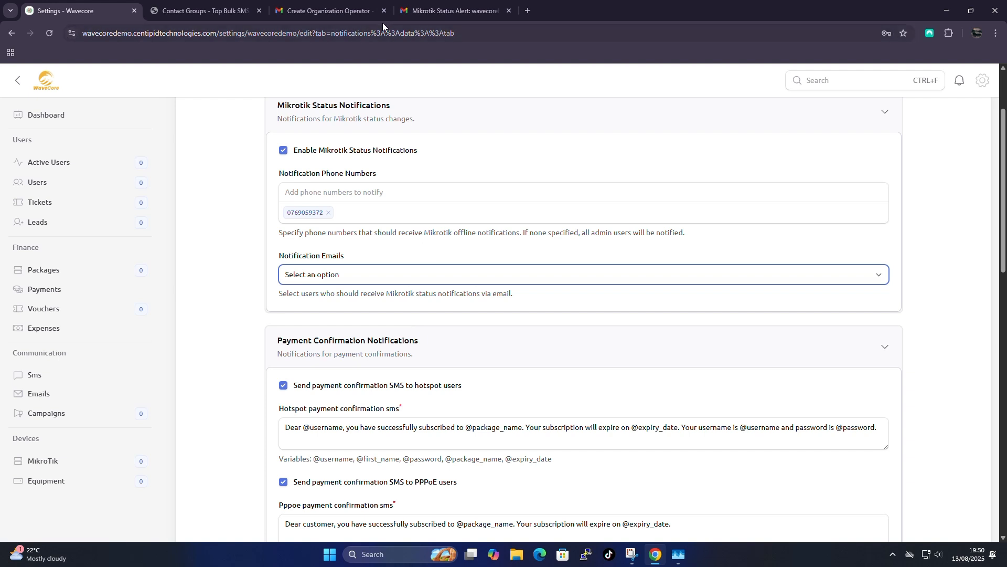
left_click(418, 9)
scroll(550, 310, "down", 2)
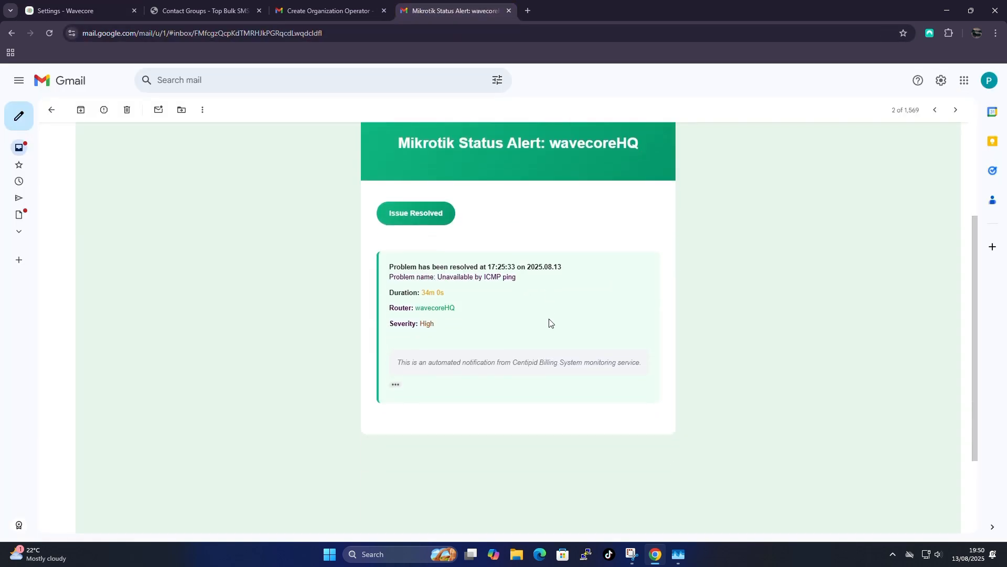
scroll(549, 322, "up", 2)
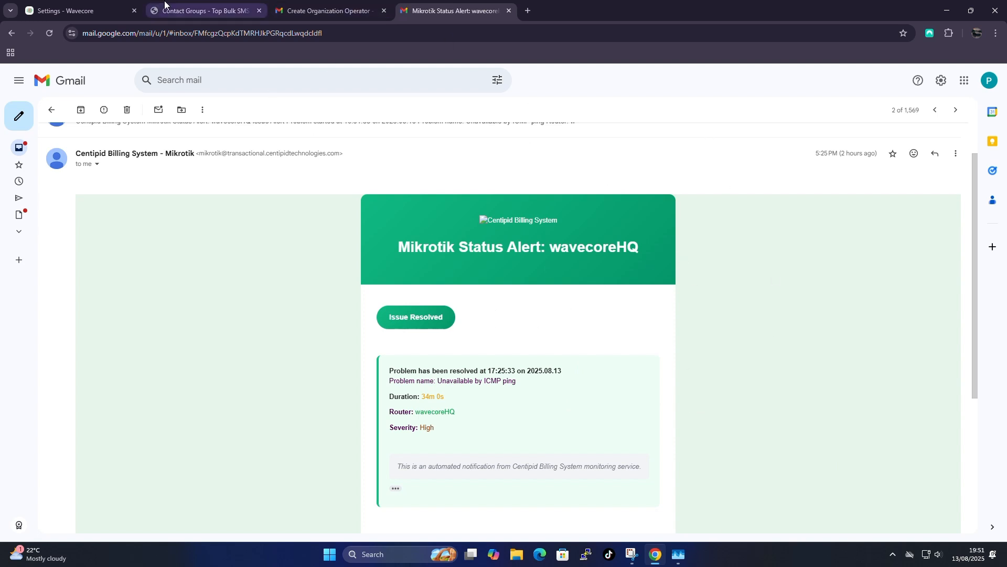
left_click(68, 11)
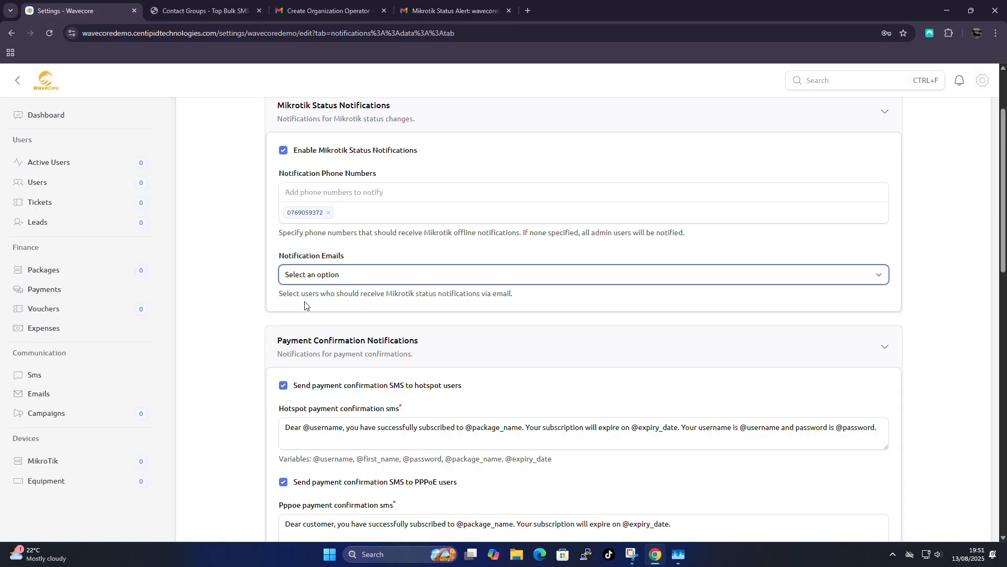
- Examine the username, package name, expiry date and password variables in the hotspot payment confirmation SMS template
scroll(326, 231, "down", 3)
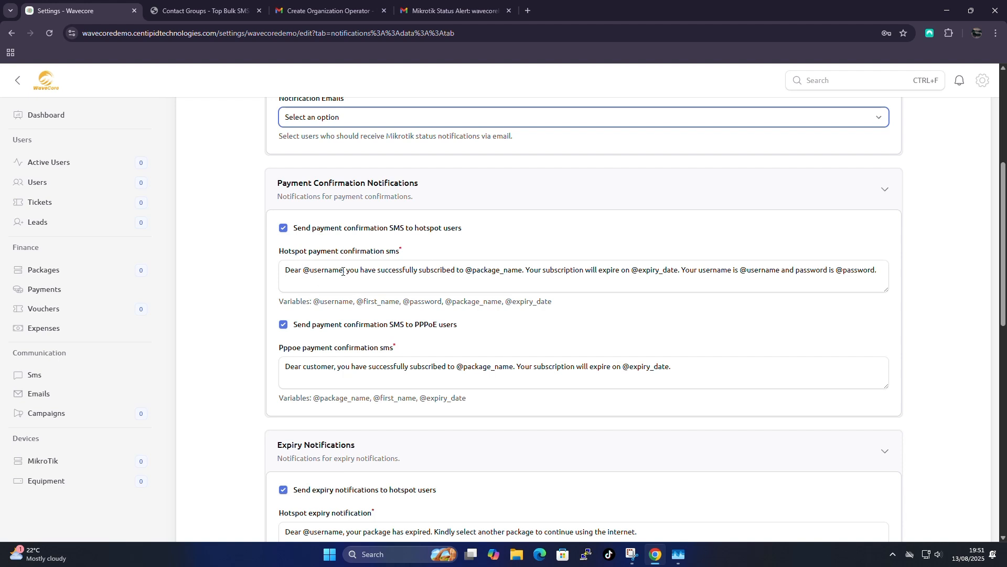
left_click_drag(342, 272, 303, 271)
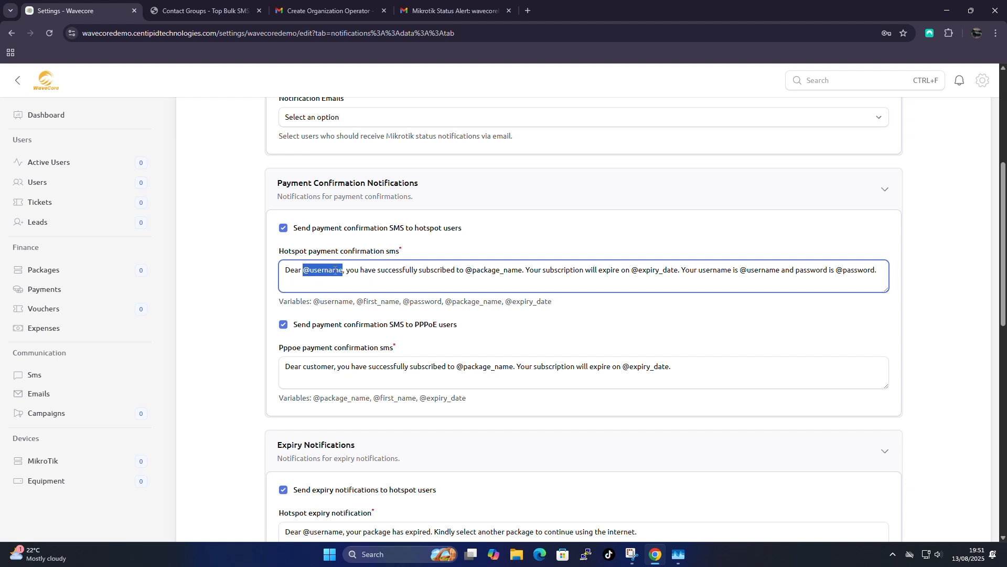
left_click(463, 270)
left_click_drag(464, 269, 521, 269)
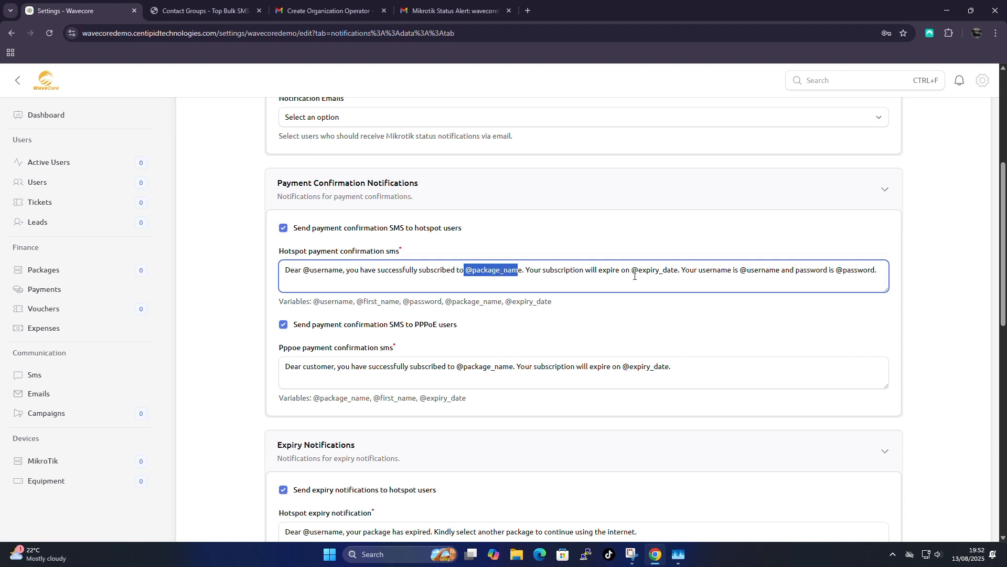
left_click_drag(632, 269, 679, 269)
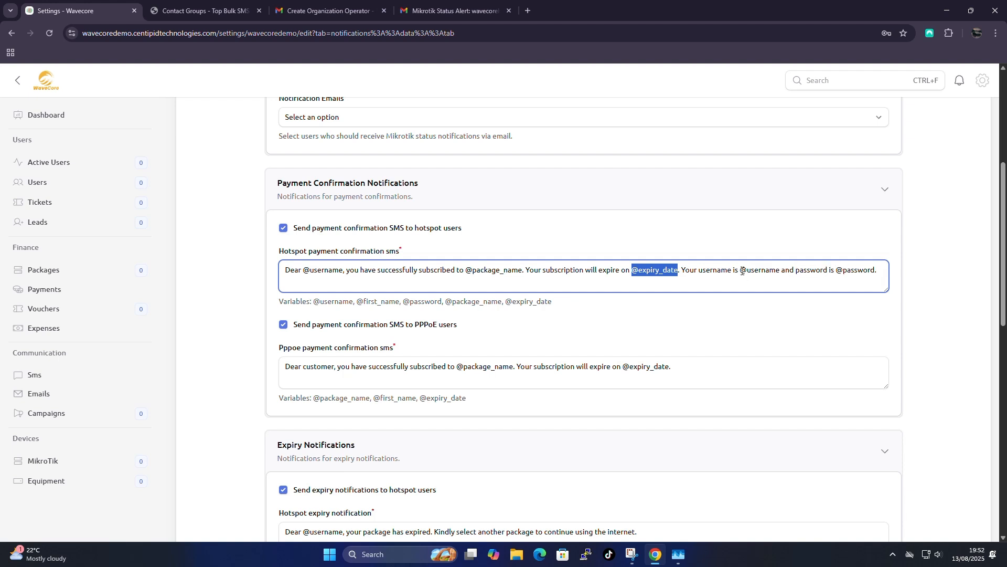
left_click_drag(742, 271, 875, 268)
left_click(837, 272)
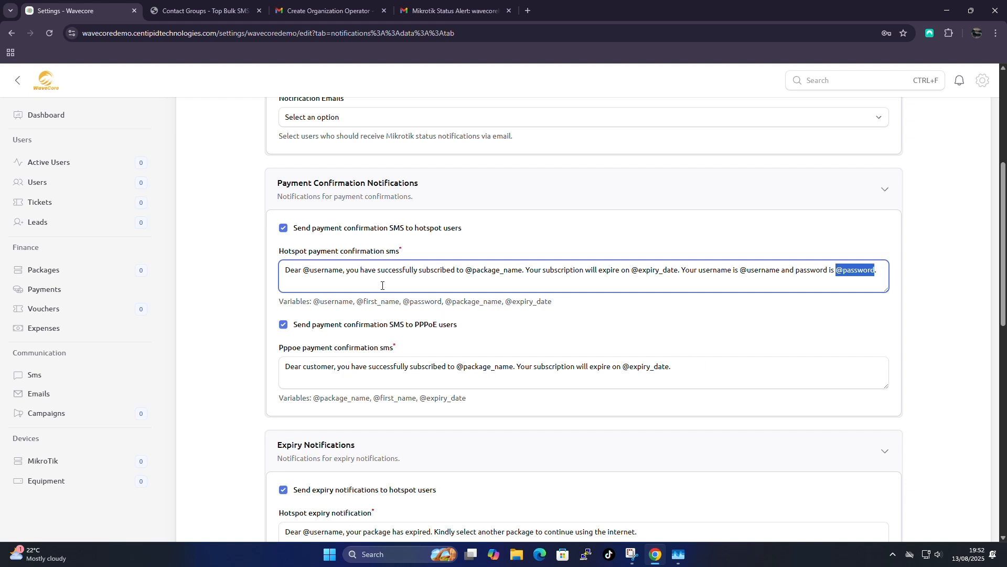
- Review the PPPoE payment confirmation SMS and the expiry templates, and disable expiry reminder notifications for hotspot users
scroll(508, 290, "down", 1)
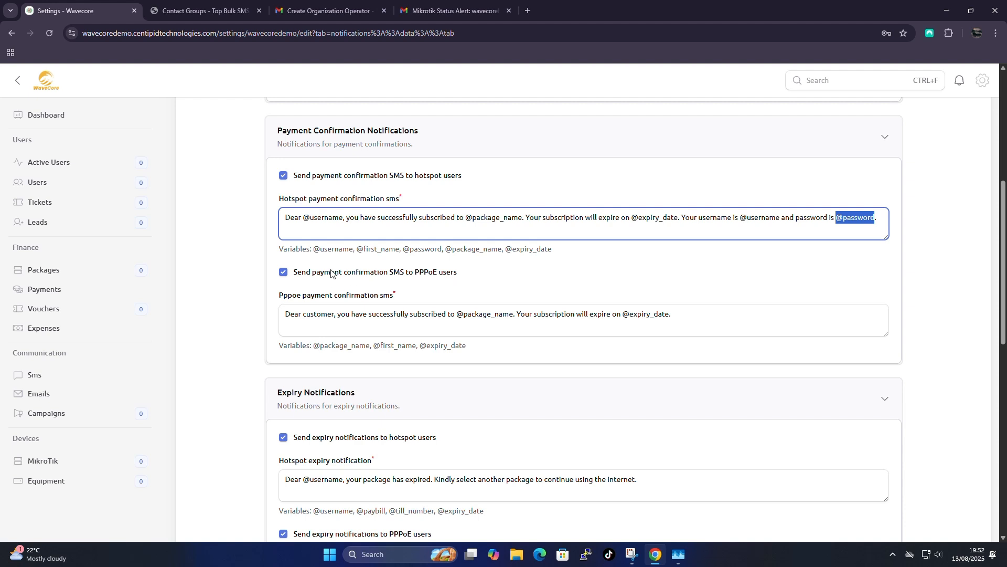
left_click_drag(283, 318, 676, 291)
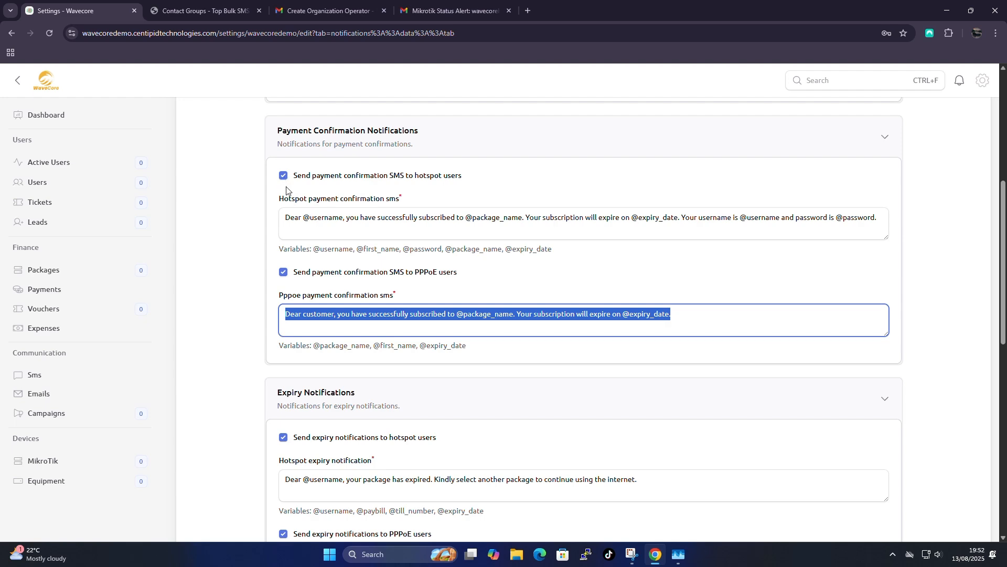
scroll(436, 341, "down", 4)
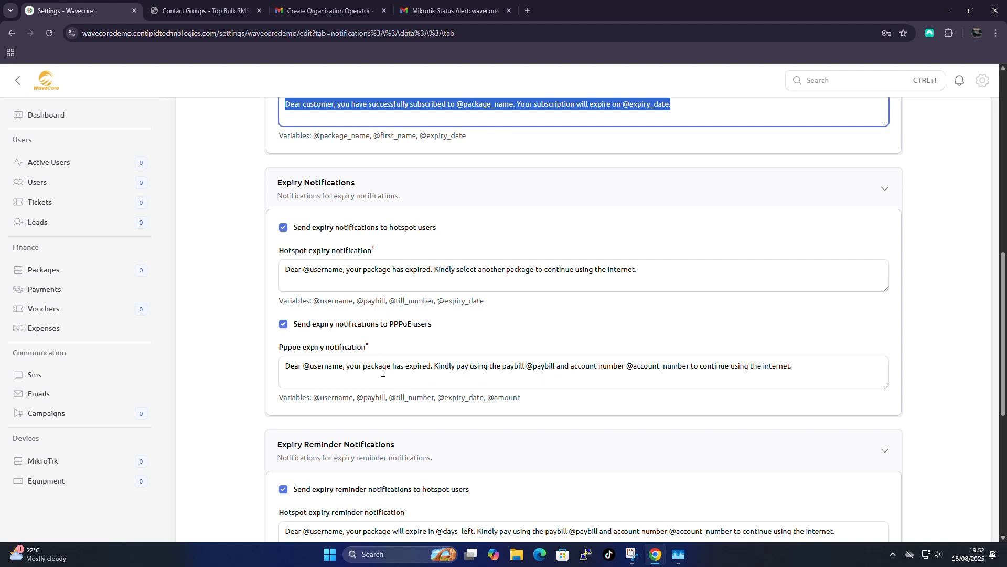
scroll(430, 352, "down", 2)
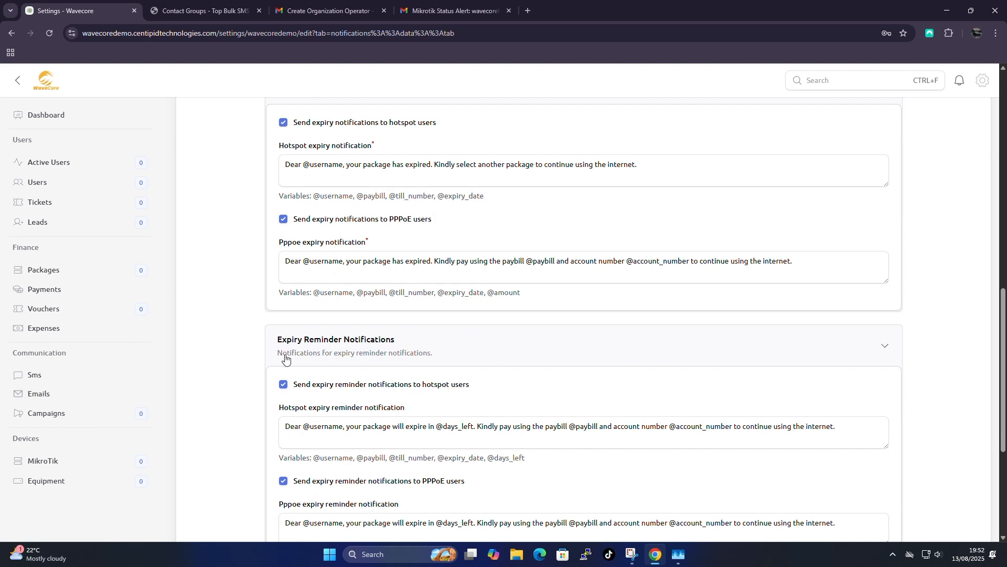
scroll(294, 362, "down", 2)
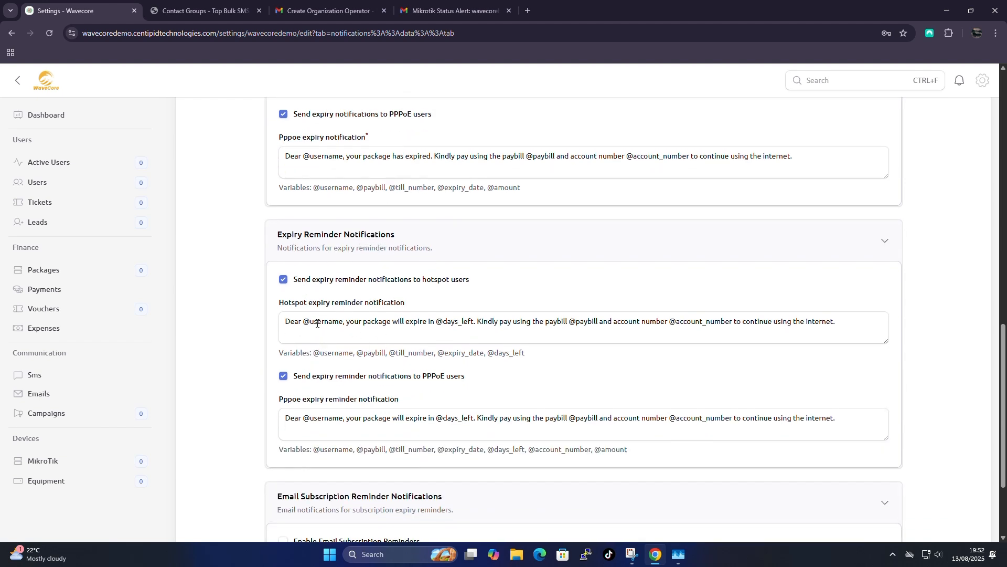
left_click(283, 279)
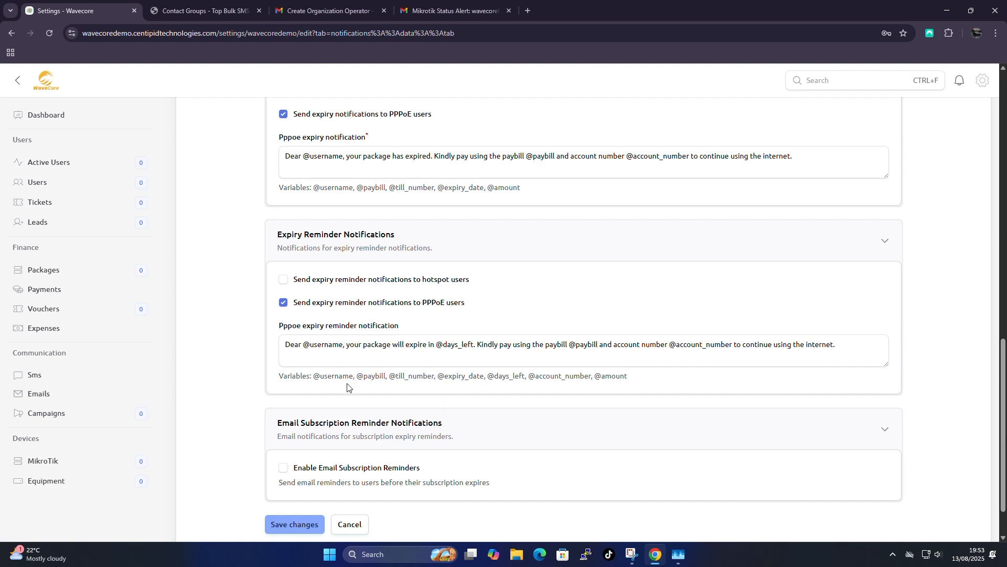
- Enable email subscription reminders to examine the PPPoE email subject and message templates, and disable the reminders again
scroll(349, 384, "down", 1)
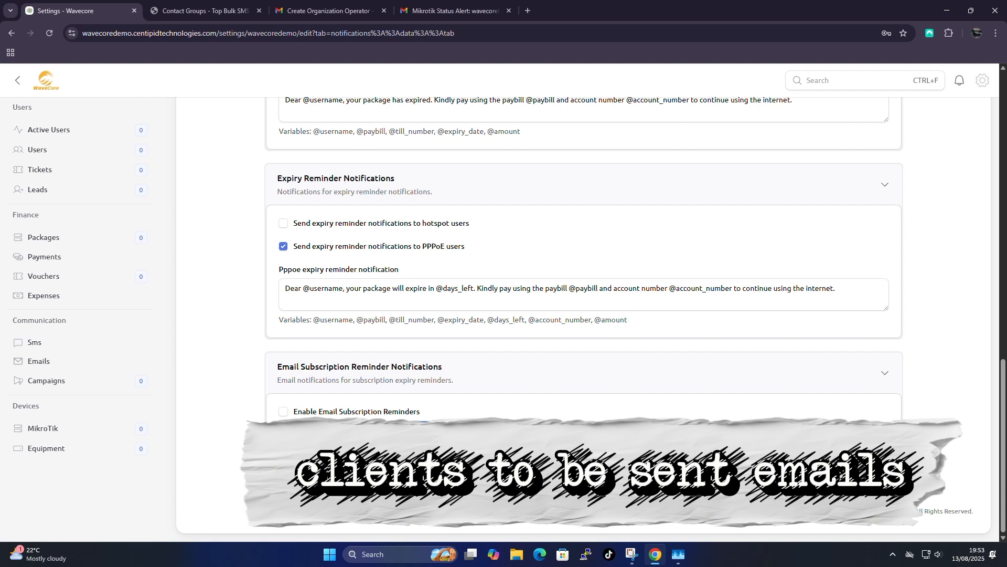
left_click(284, 412)
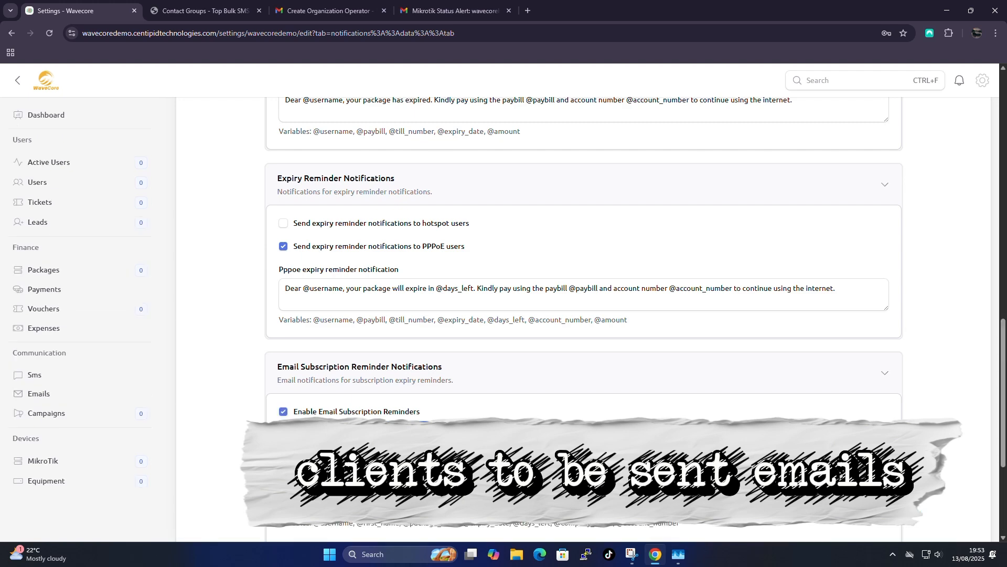
scroll(584, 319, "down", 3)
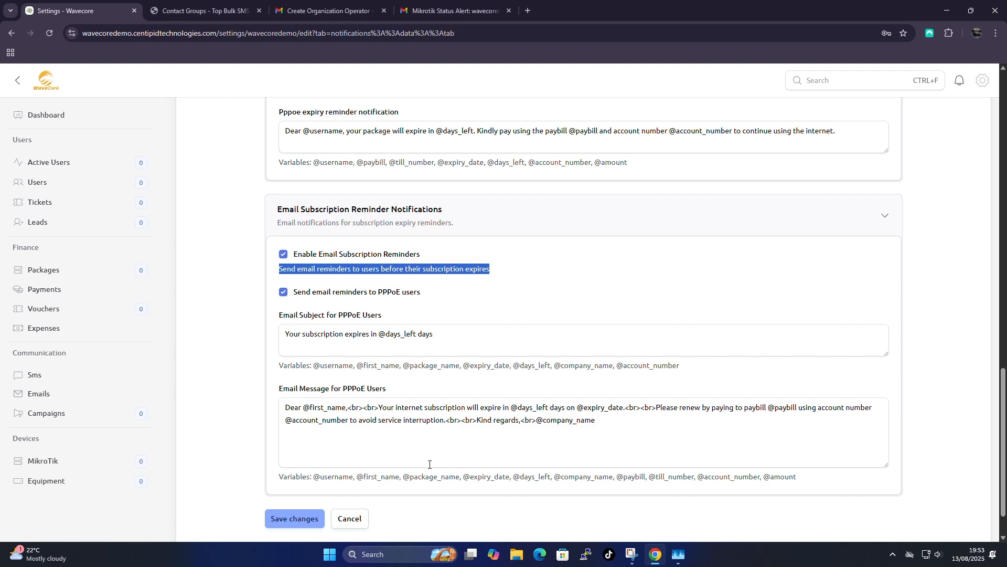
left_click(284, 254)
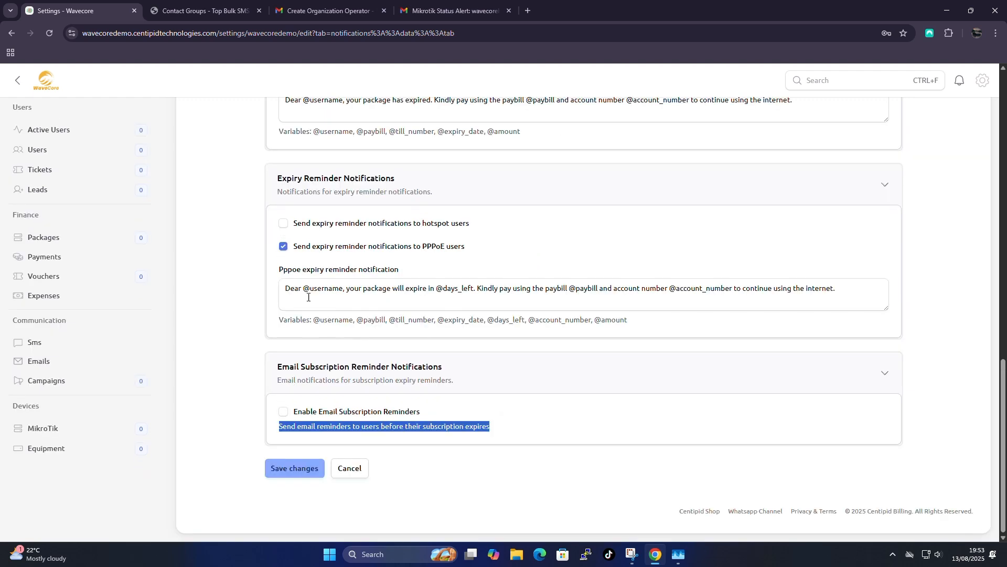
- Save the notification settings and open the Payments section of the system settings
left_click(292, 471)
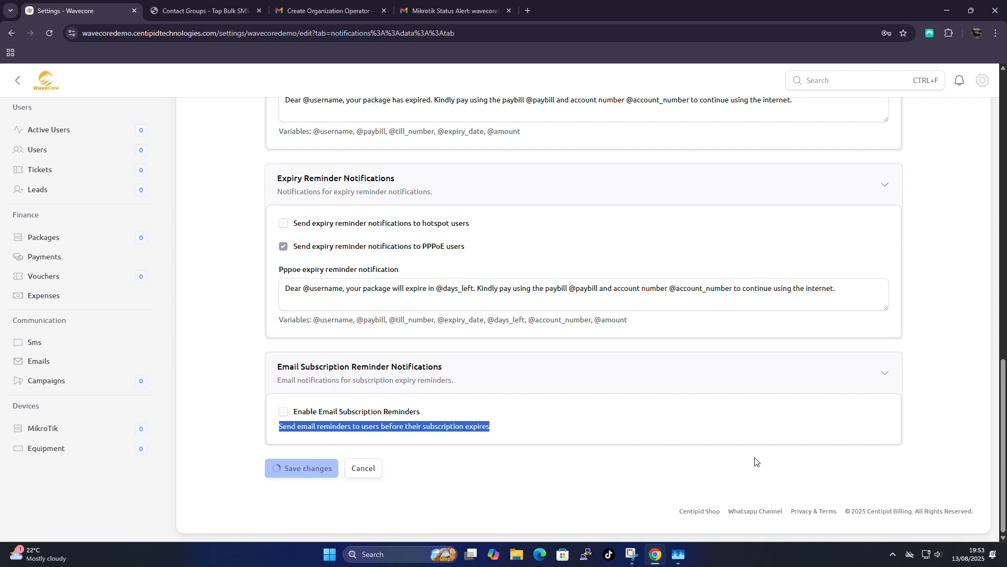
scroll(677, 457, "up", 6)
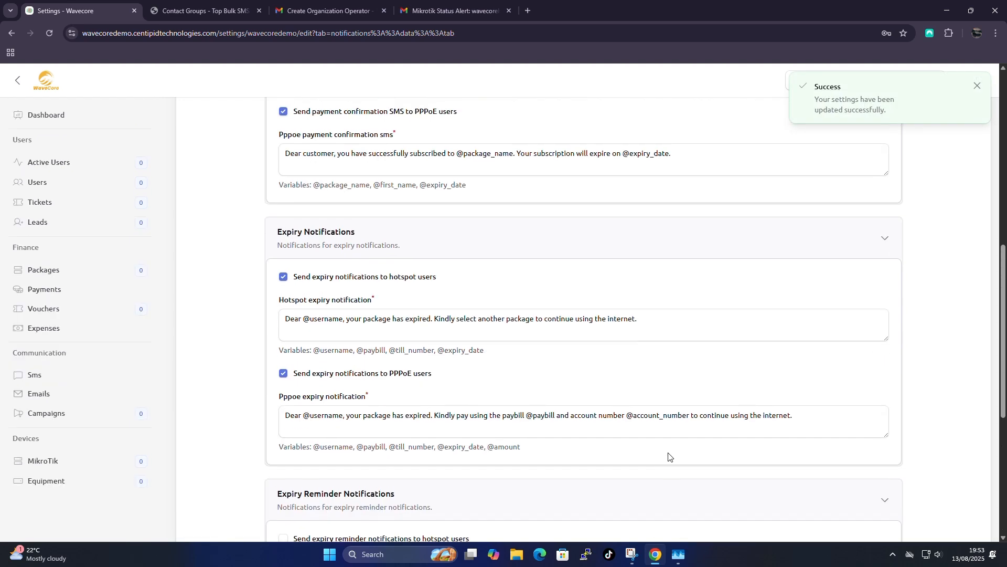
scroll(668, 456, "up", 7)
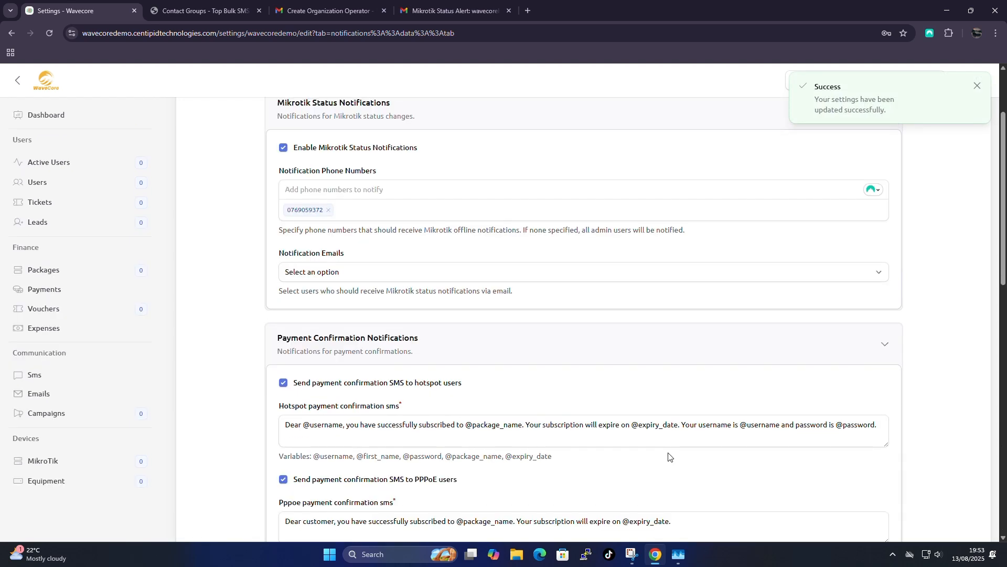
scroll(668, 456, "up", 2)
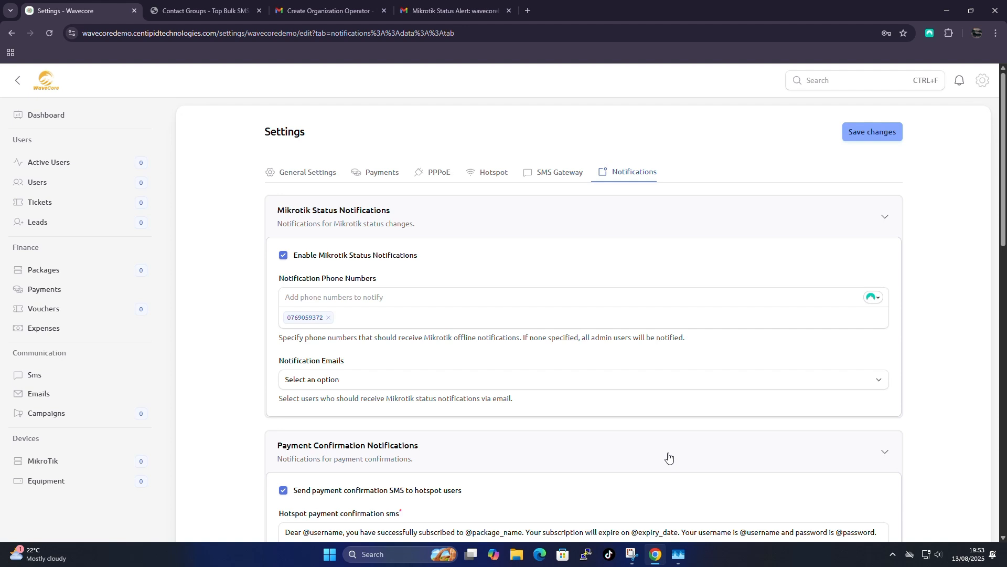
left_click(384, 182)
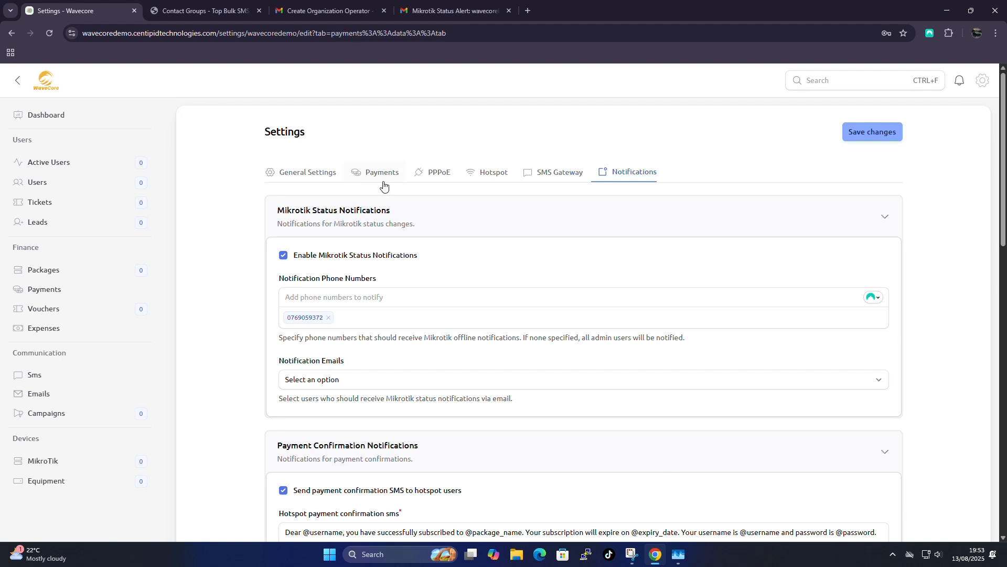